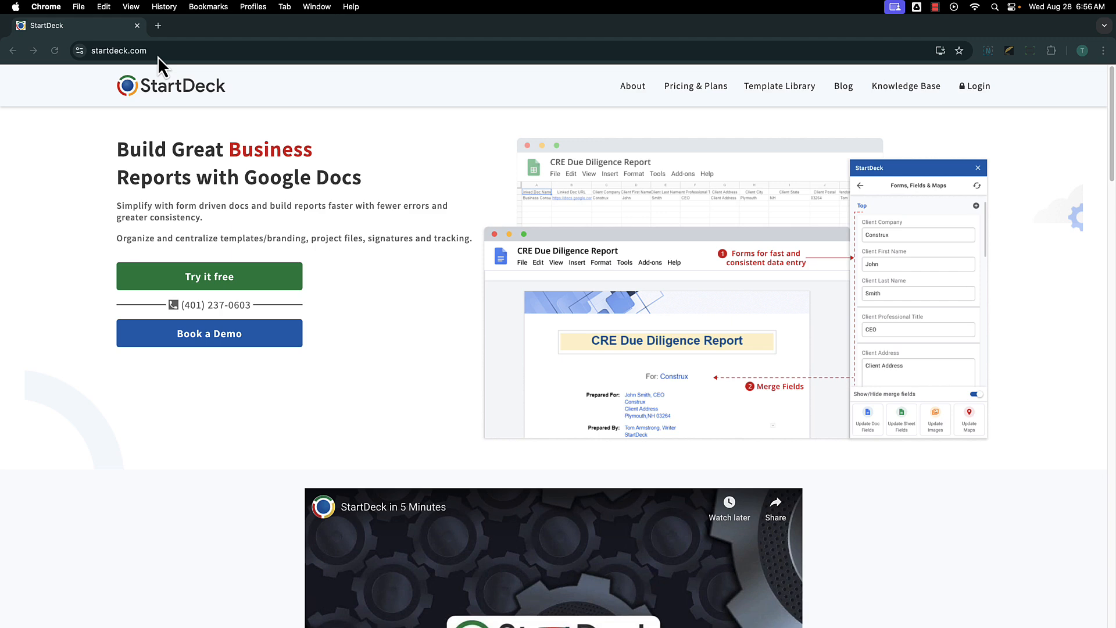
Log in to StartDeck with Google, choosing the existing account and granting all requested permissions via Select all.
click(975, 86)
click(557, 219)
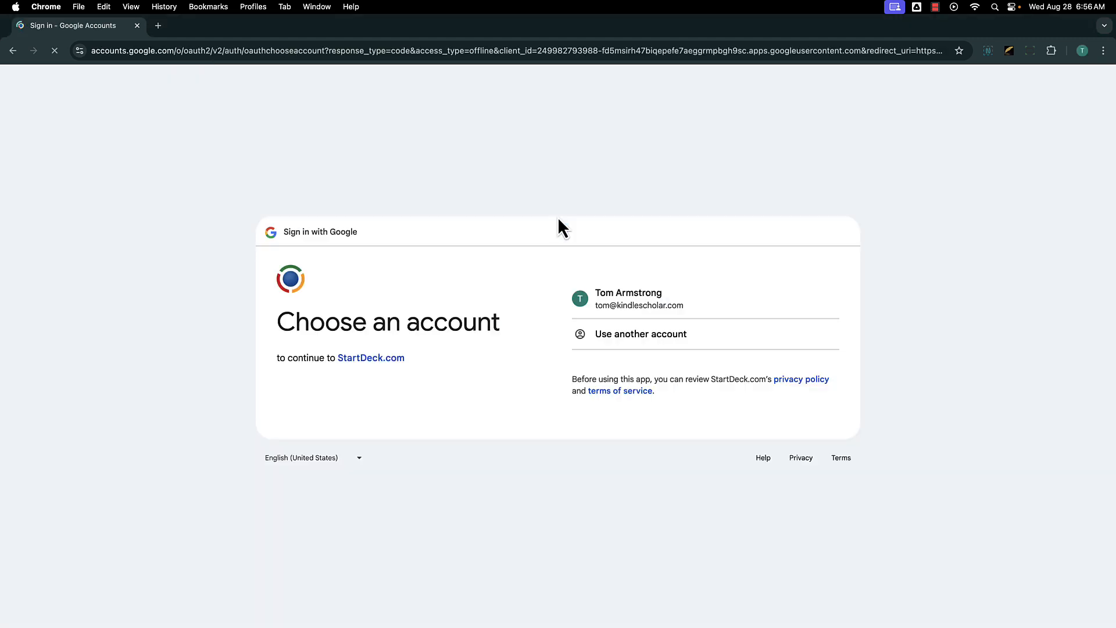
click(659, 307)
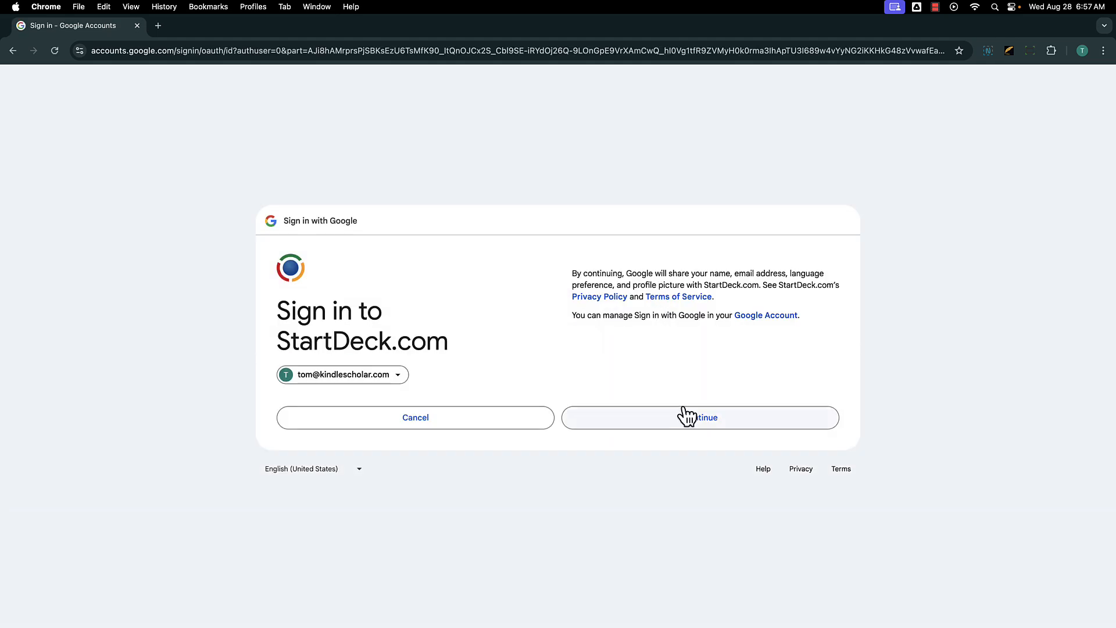
click(687, 417)
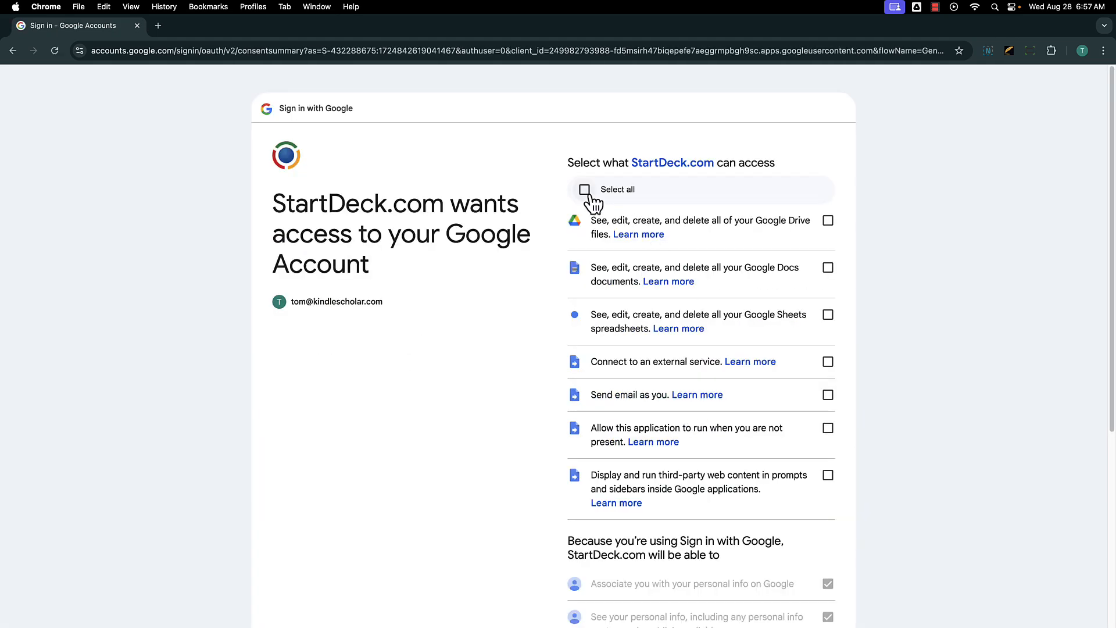
click(586, 192)
scroll(916, 361, down, 5)
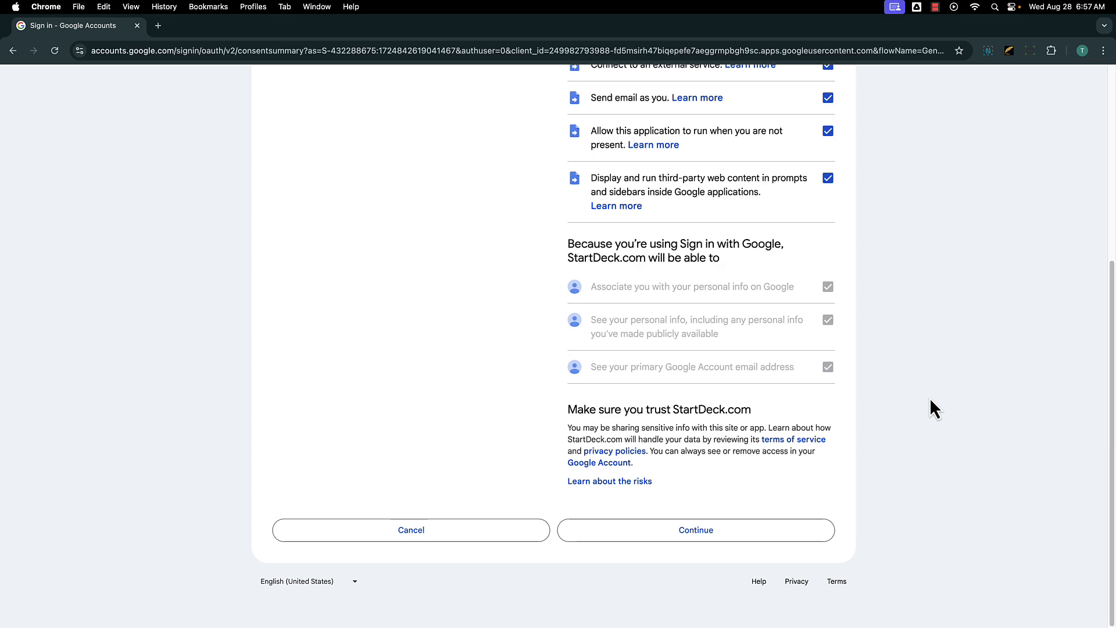
click(754, 541)
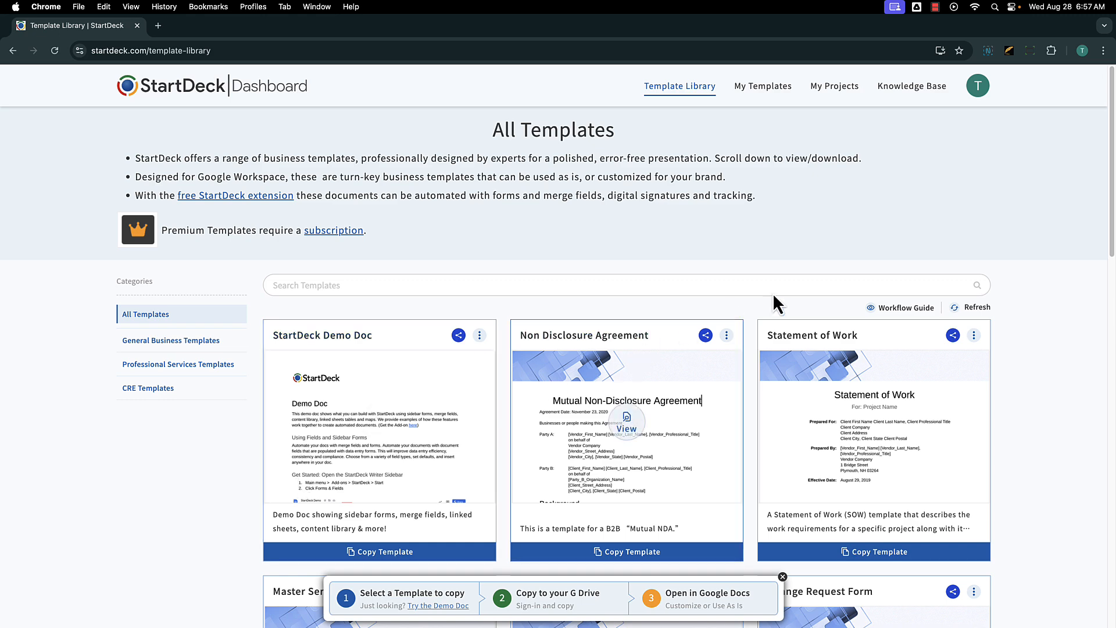
Open Pricing & Plans from the account menu and highlight the Team Docs Subscription plan.
click(977, 88)
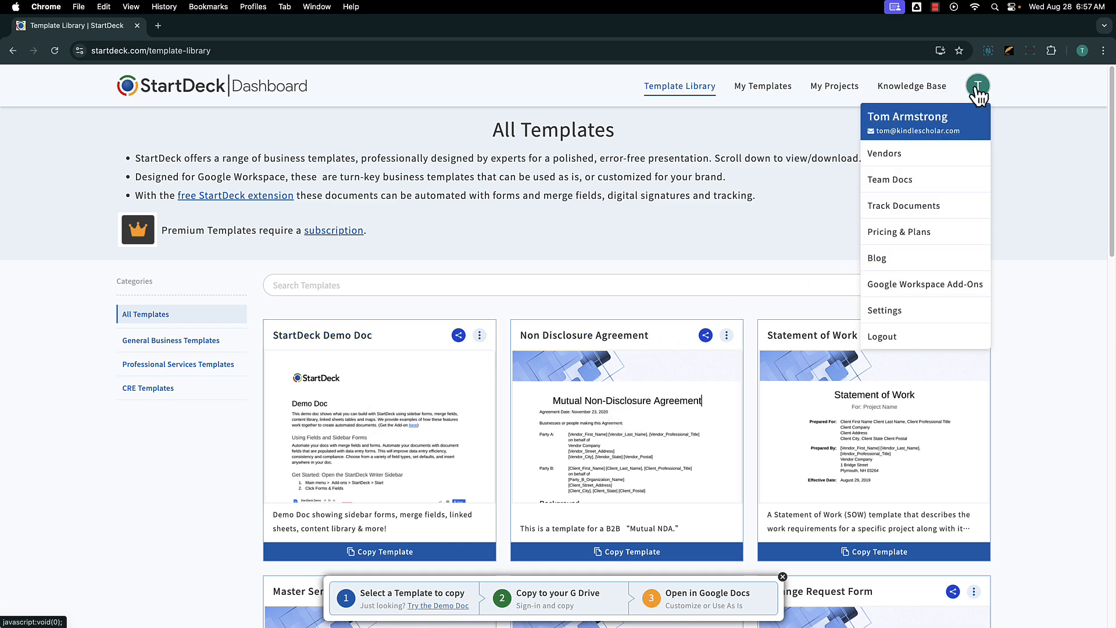
click(933, 233)
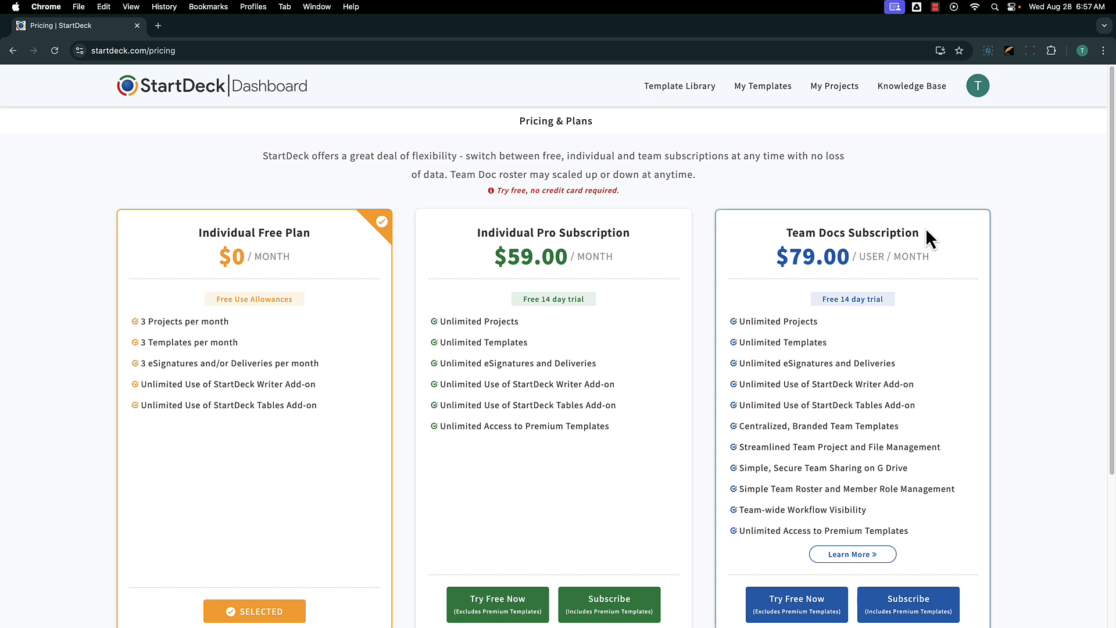
drag(787, 232, 921, 234)
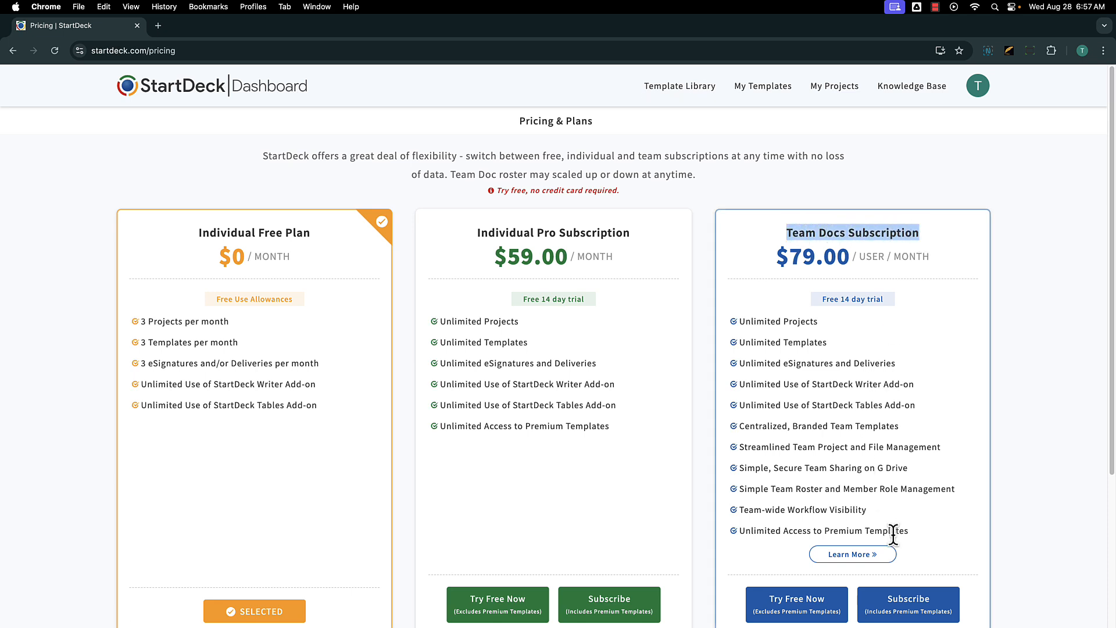
Start a Team Docs subscription and settle on 3 users after checking that 5 users cost $395.00.
click(919, 618)
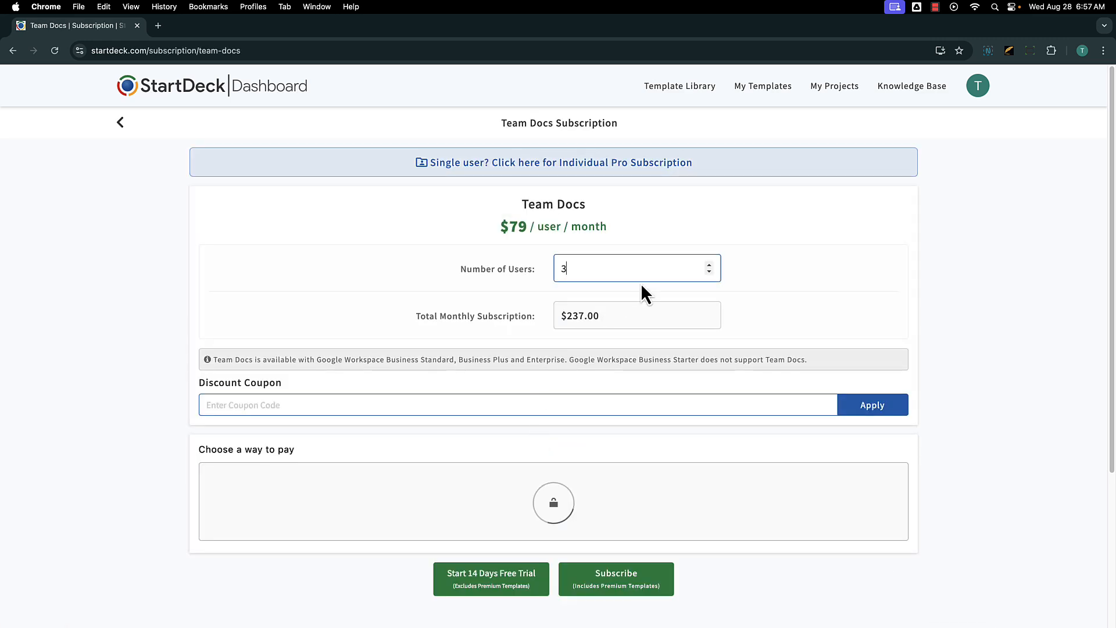
click(711, 267)
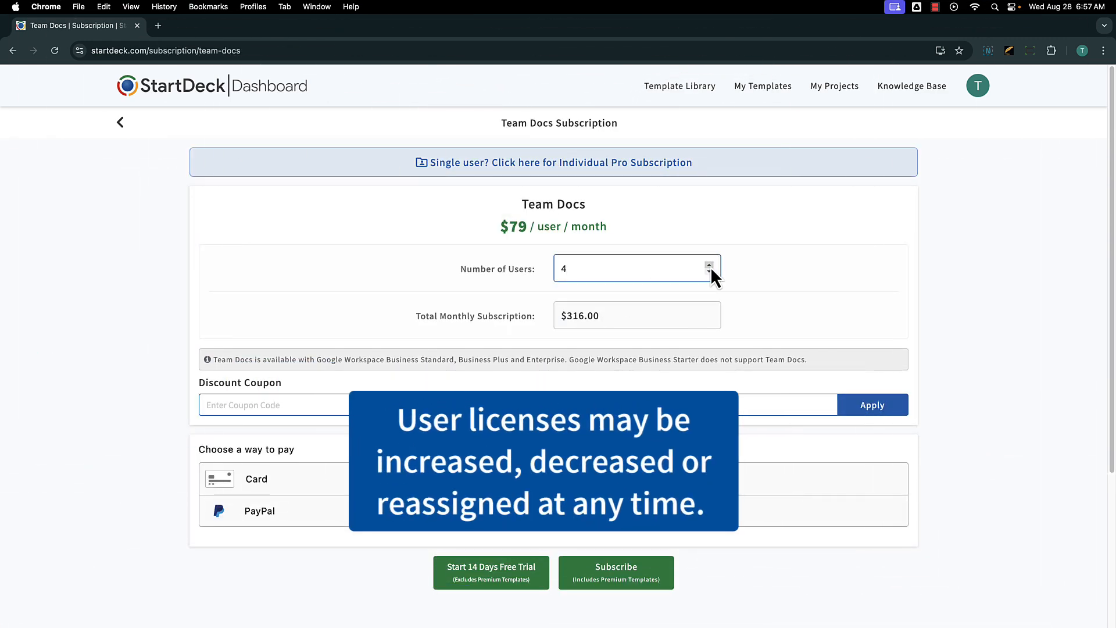
click(711, 267)
drag(612, 322, 557, 317)
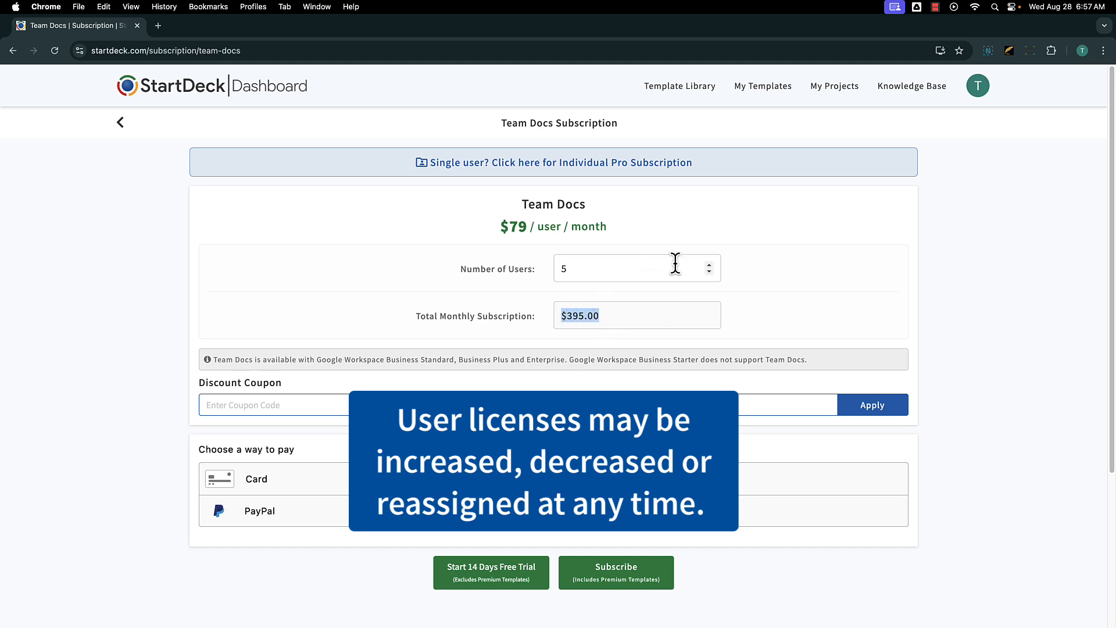
click(709, 272)
click(709, 271)
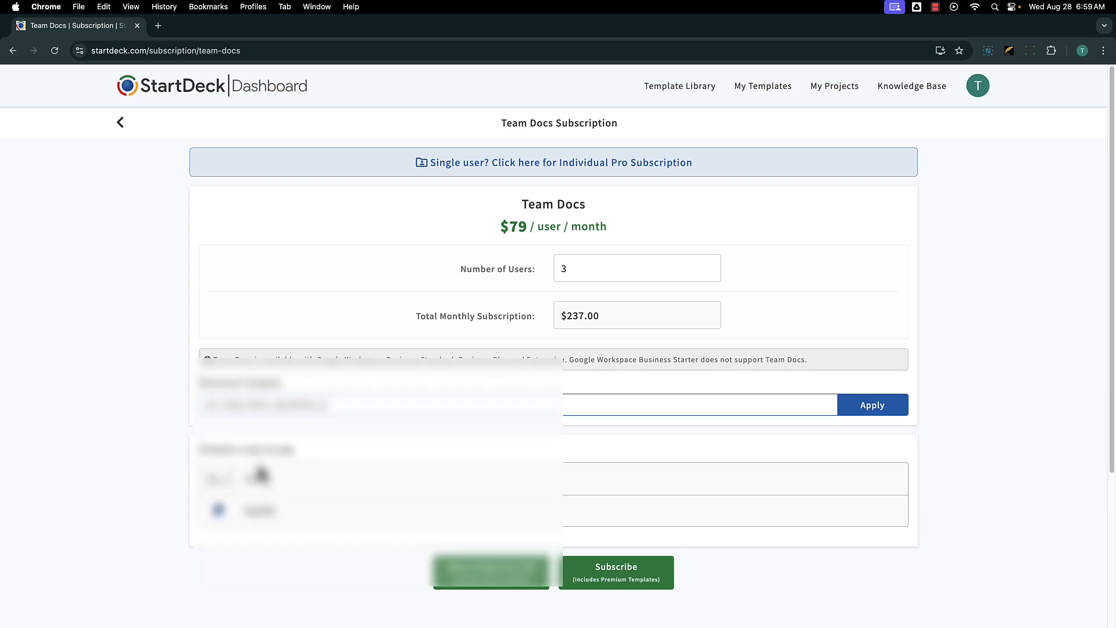
Pay by card, fill in the card details and security code from a saved card, and submit.
click(257, 477)
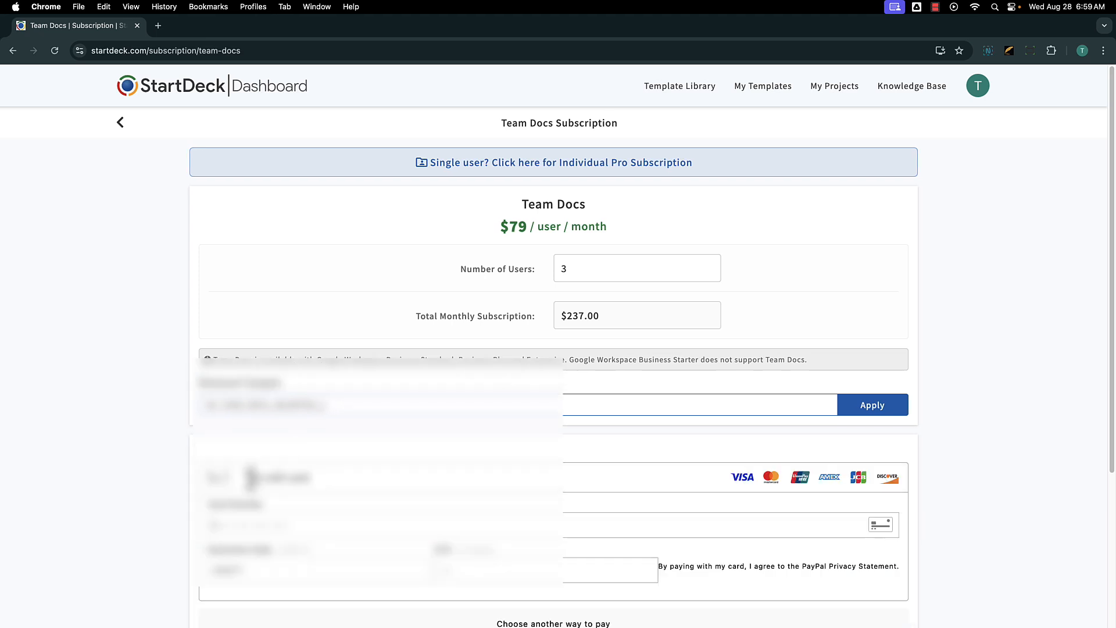
click(295, 514)
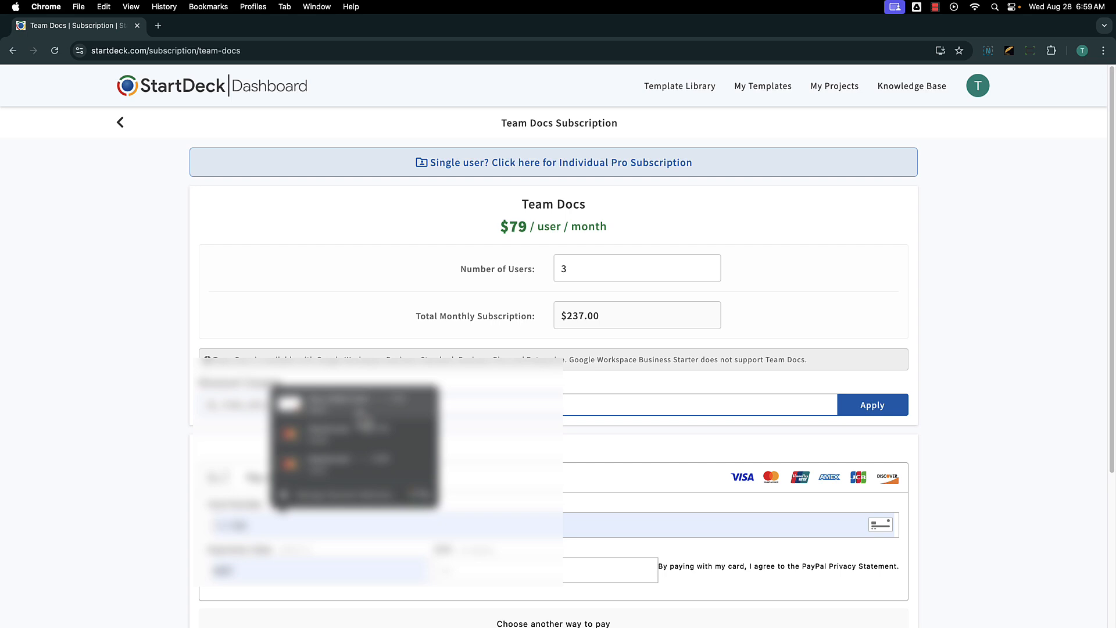
click(361, 413)
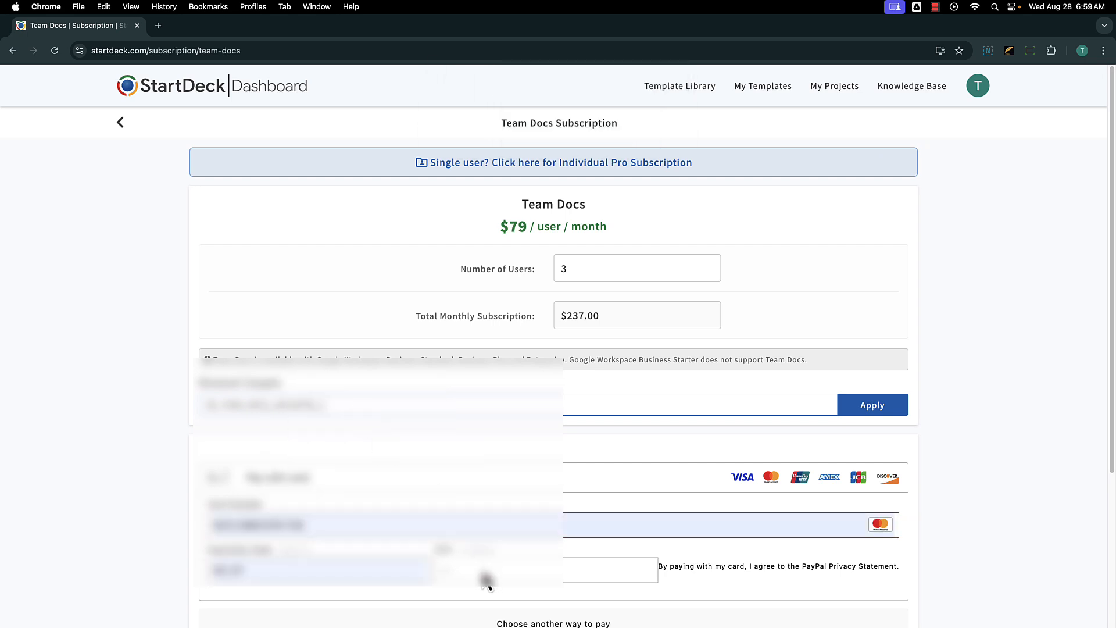
click(477, 571)
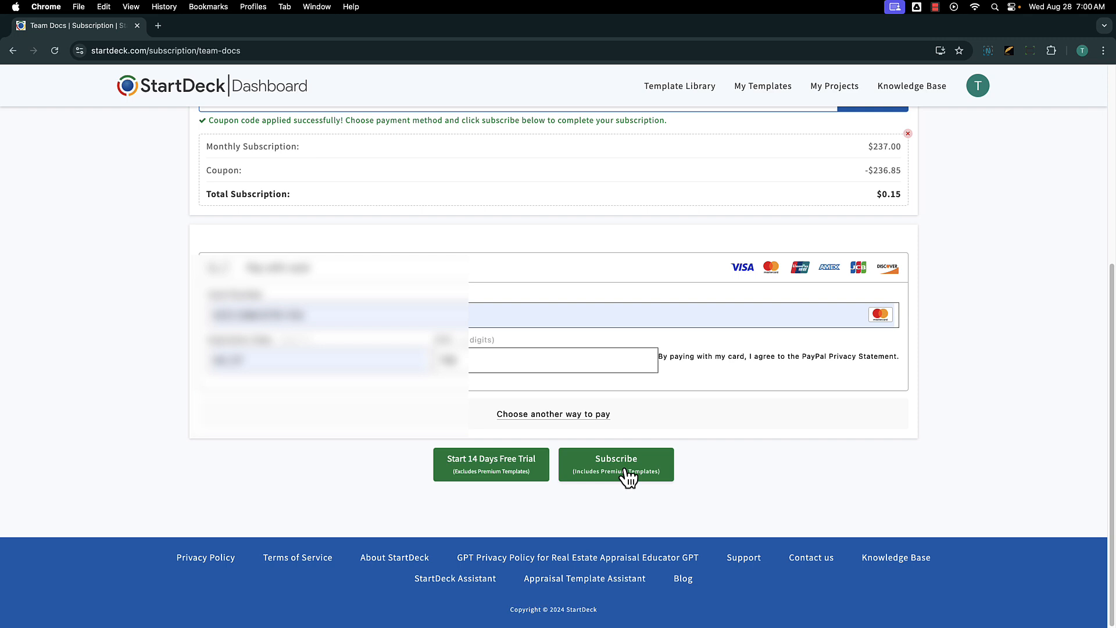
click(627, 471)
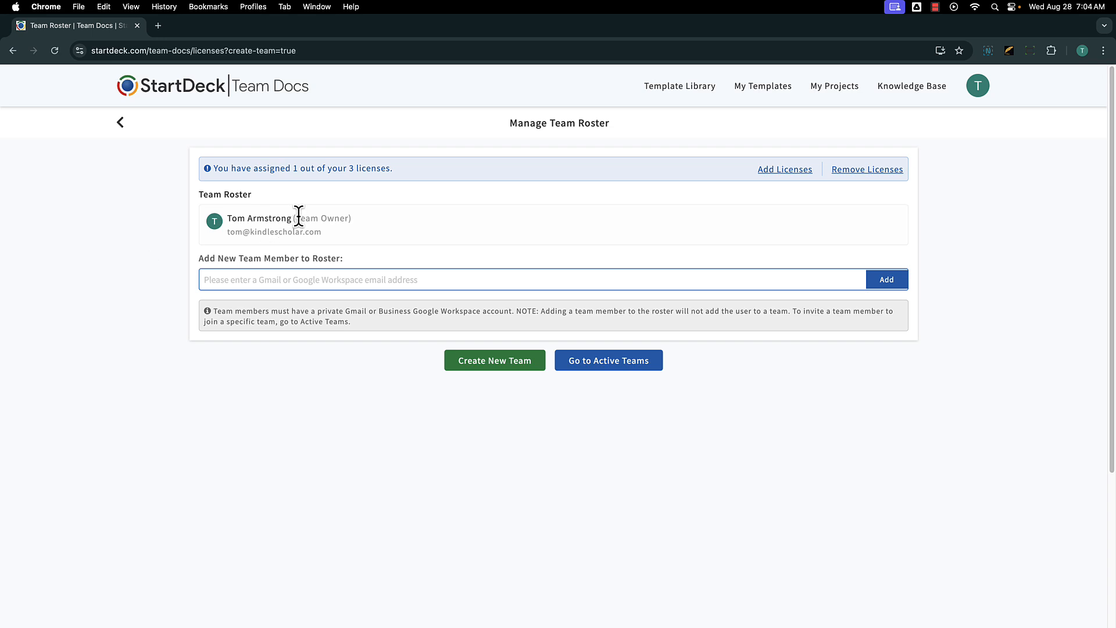
Add two members to the Team Docs roster by e-mail, filling all 3 licenses, then start a new team.
drag(296, 218, 351, 217)
click(231, 277)
key(super+v)
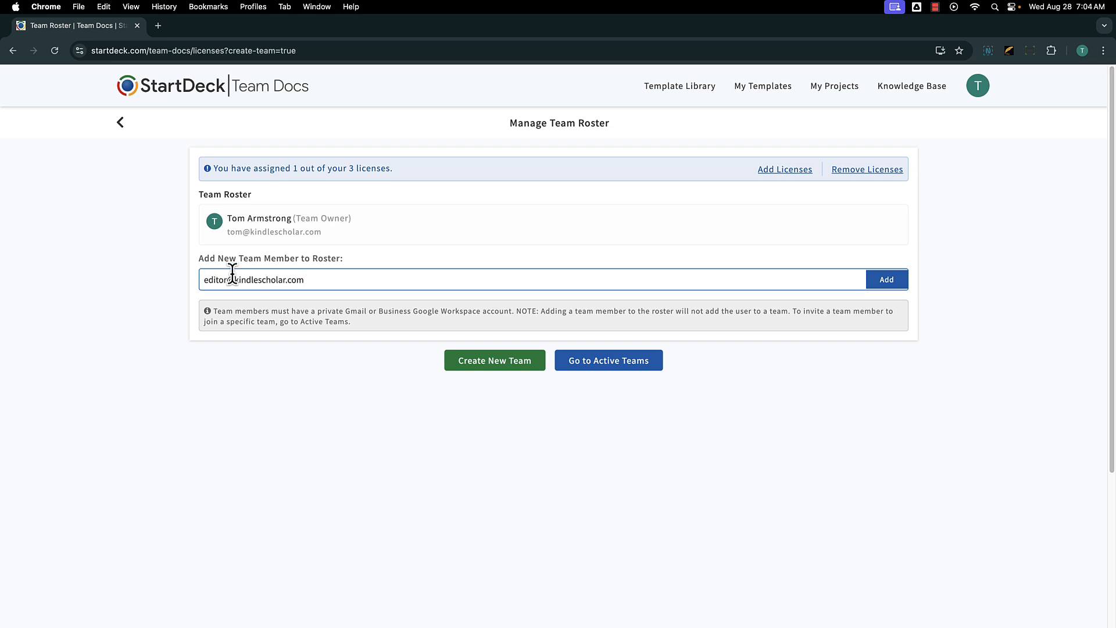
double_click(250, 281)
click(884, 280)
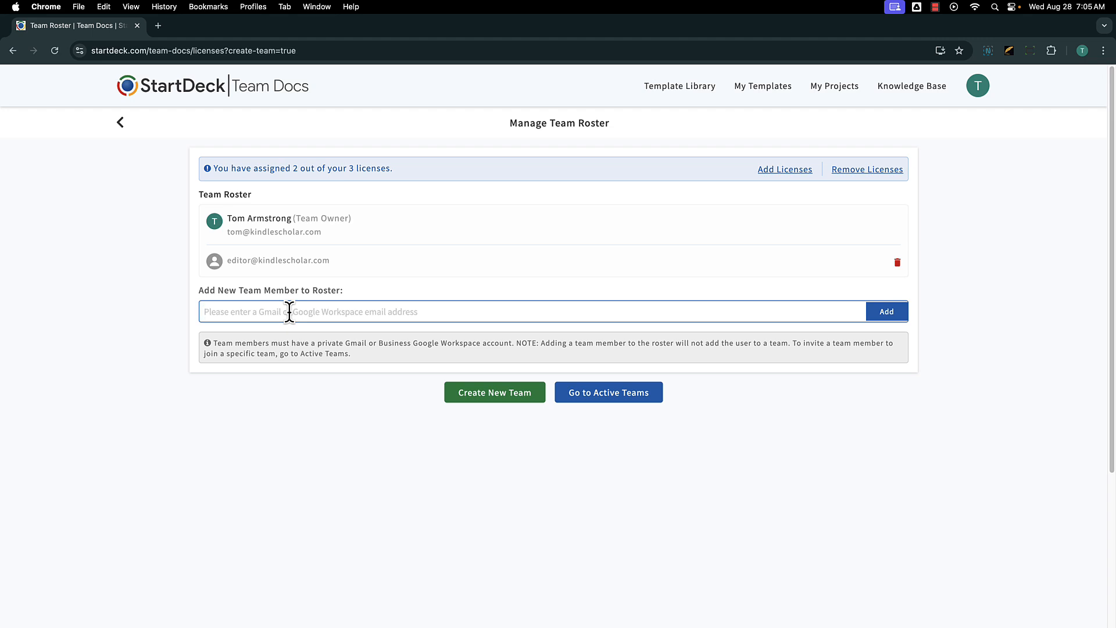
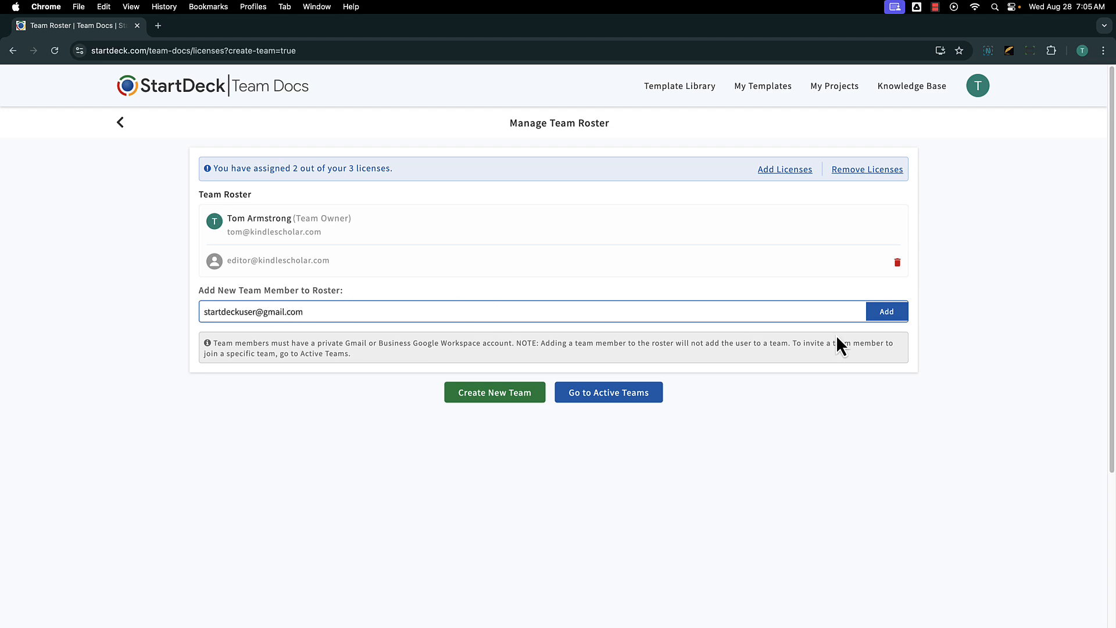
click(886, 312)
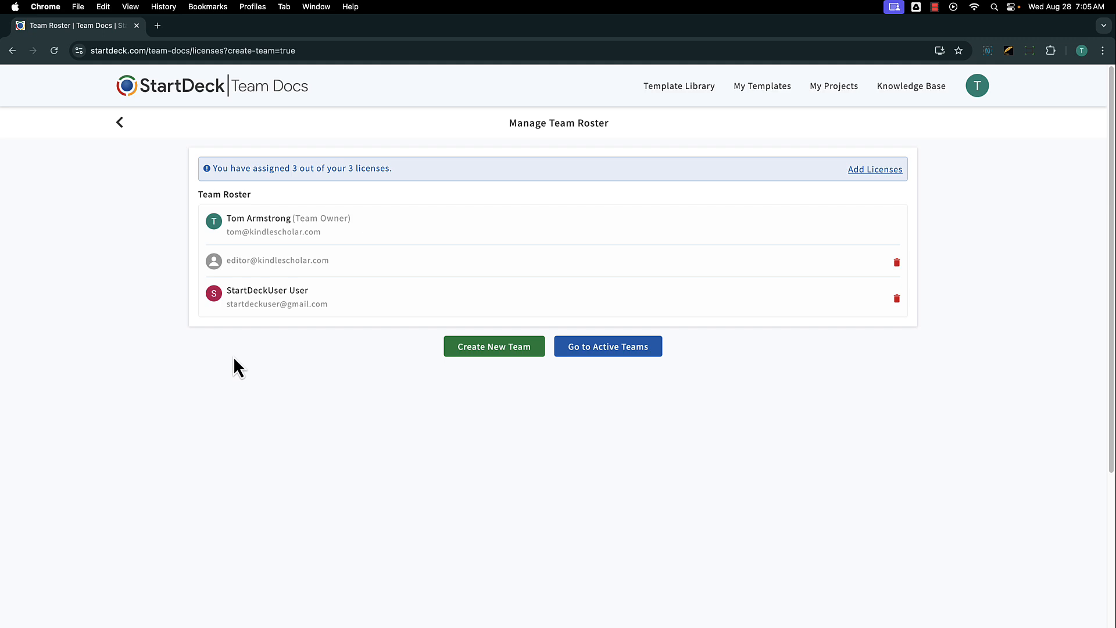
click(485, 347)
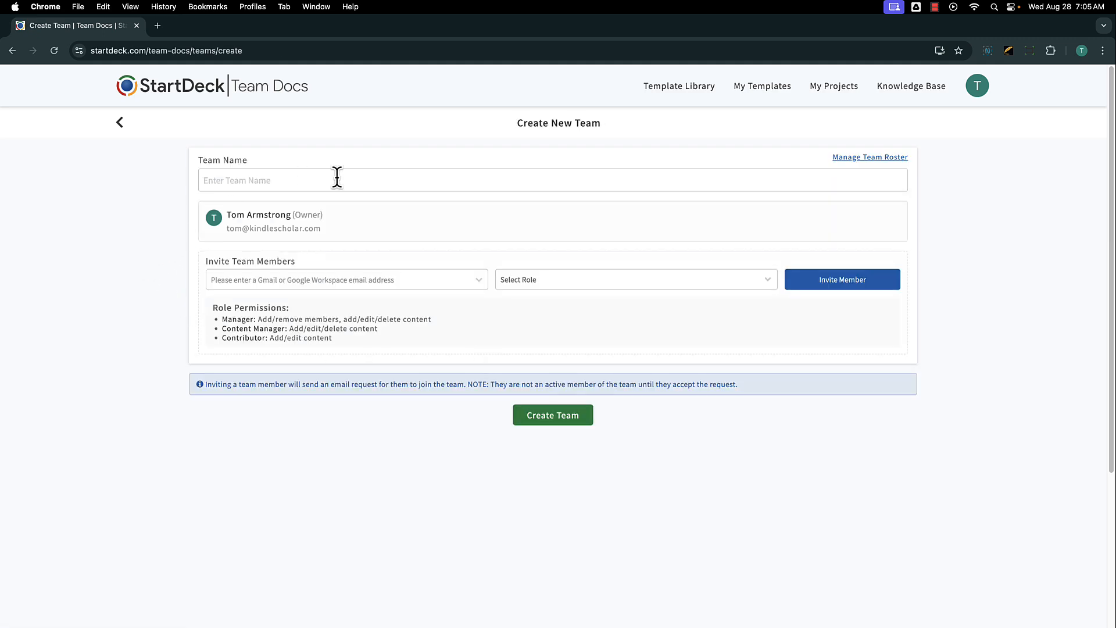
Name the new team 'Demo' and invite the editor's roster address as Content Manager.
click(378, 179)
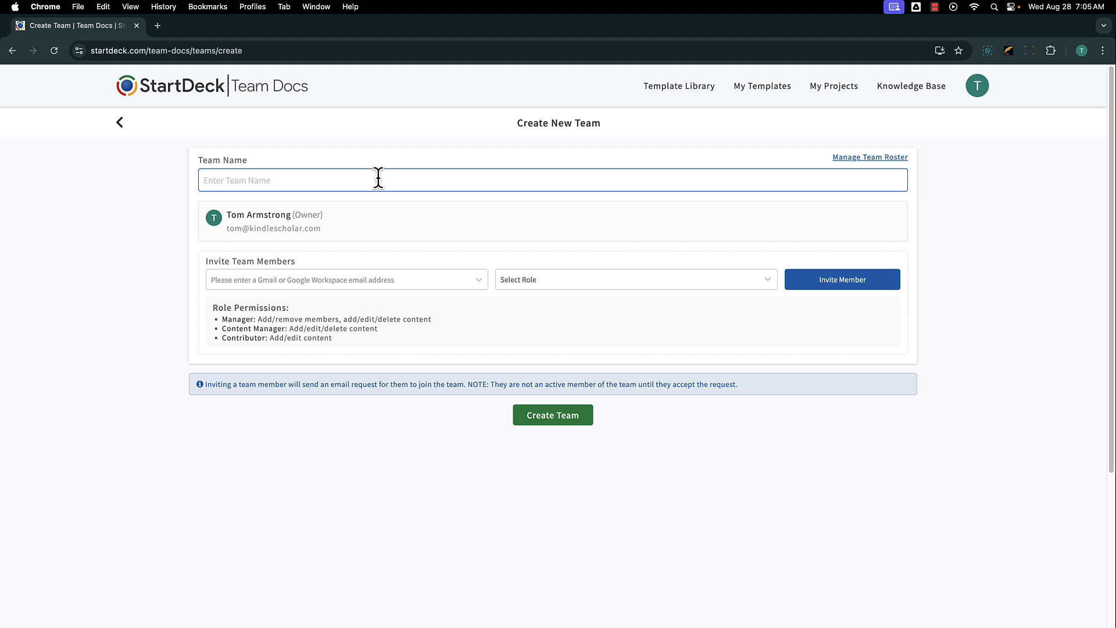
text(Demo)
click(432, 280)
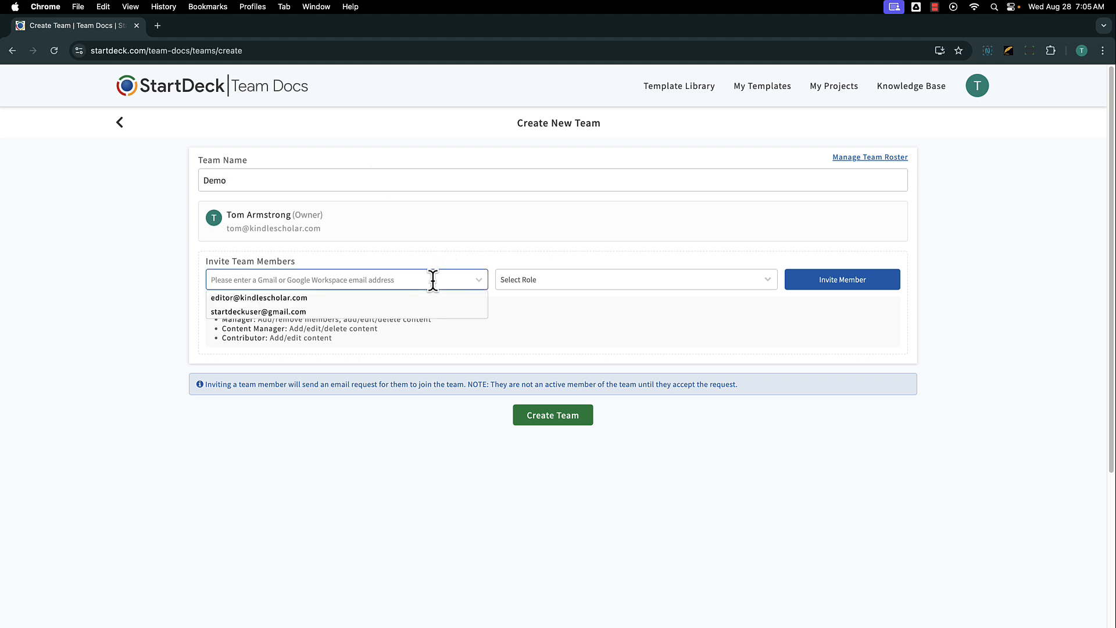
click(418, 298)
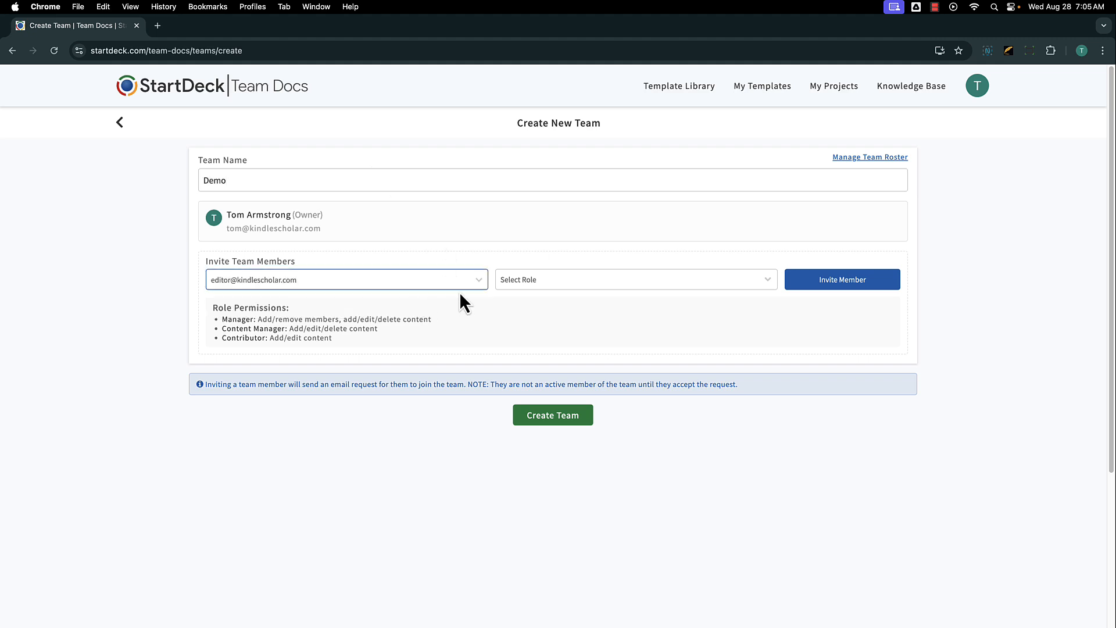
click(578, 284)
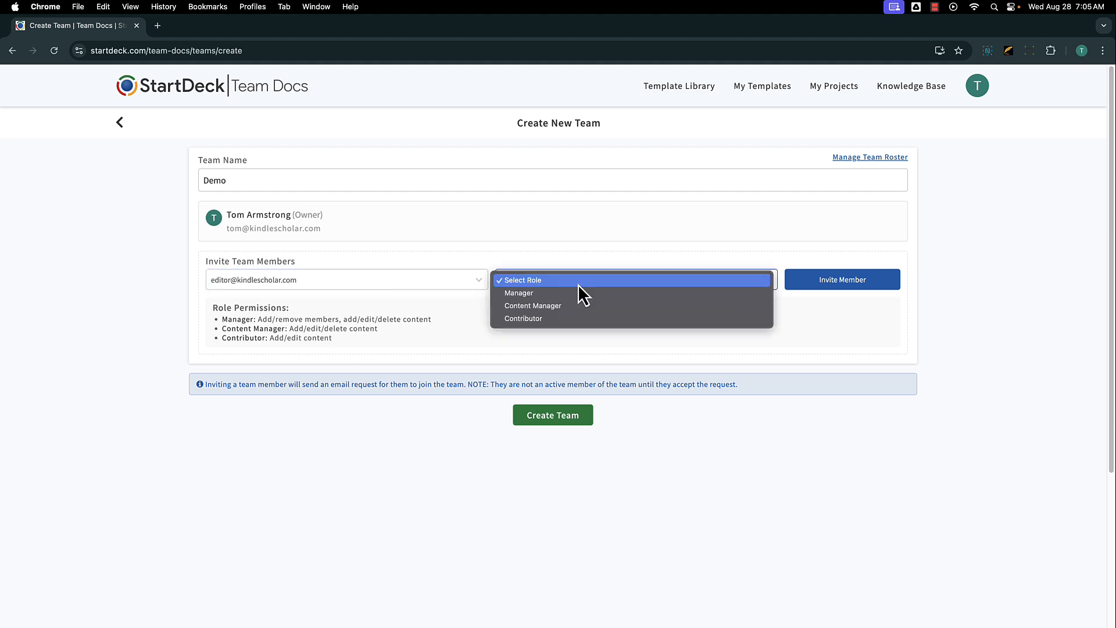
click(619, 304)
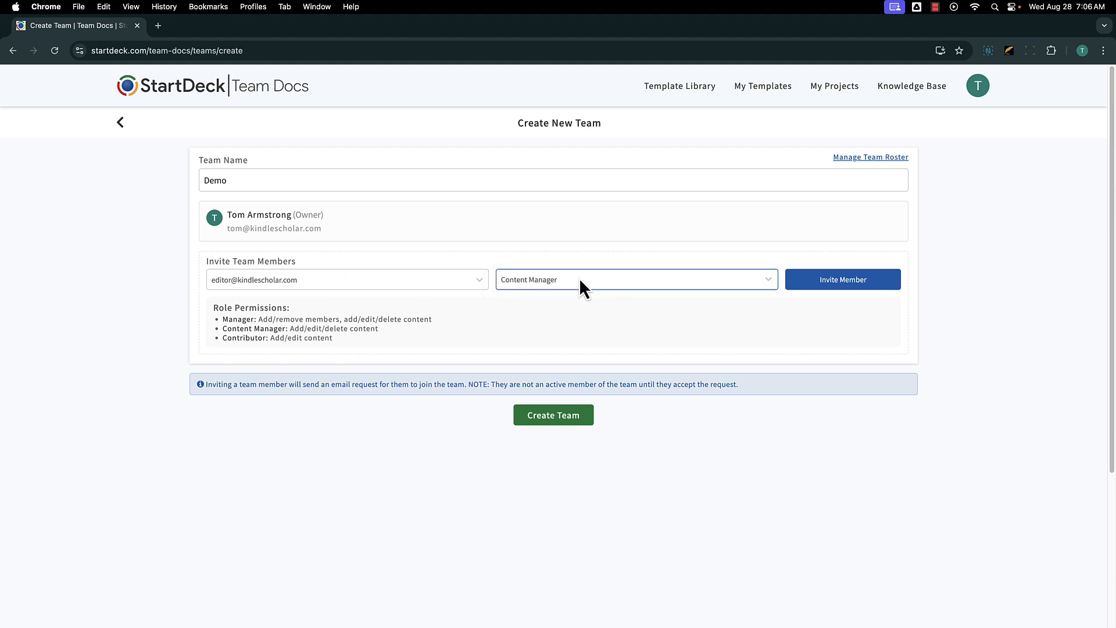
click(854, 293)
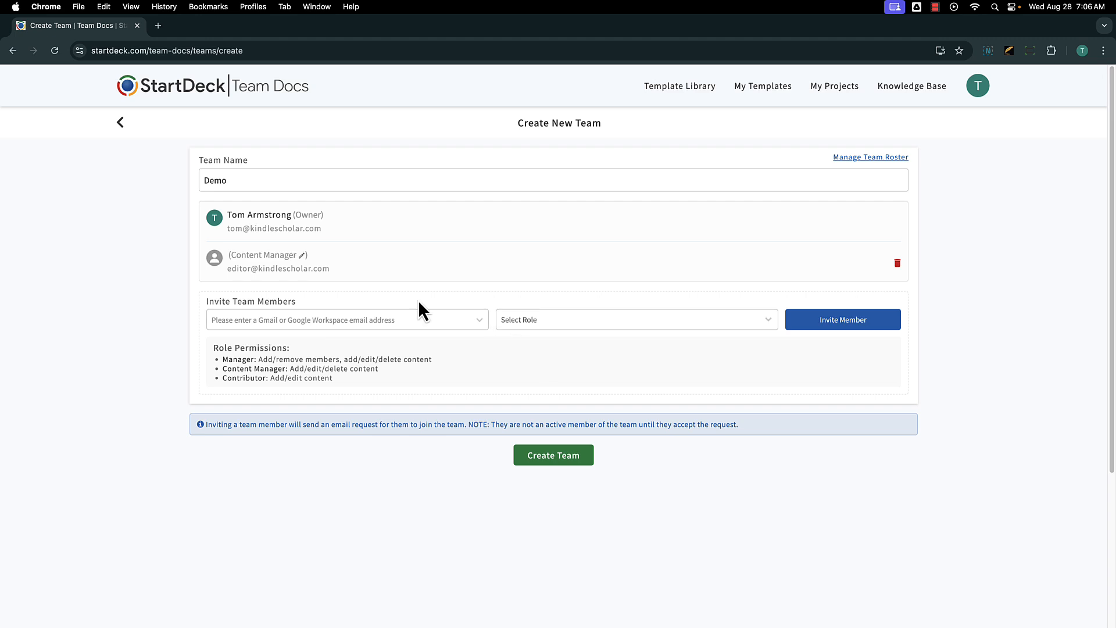
drag(227, 268, 329, 269)
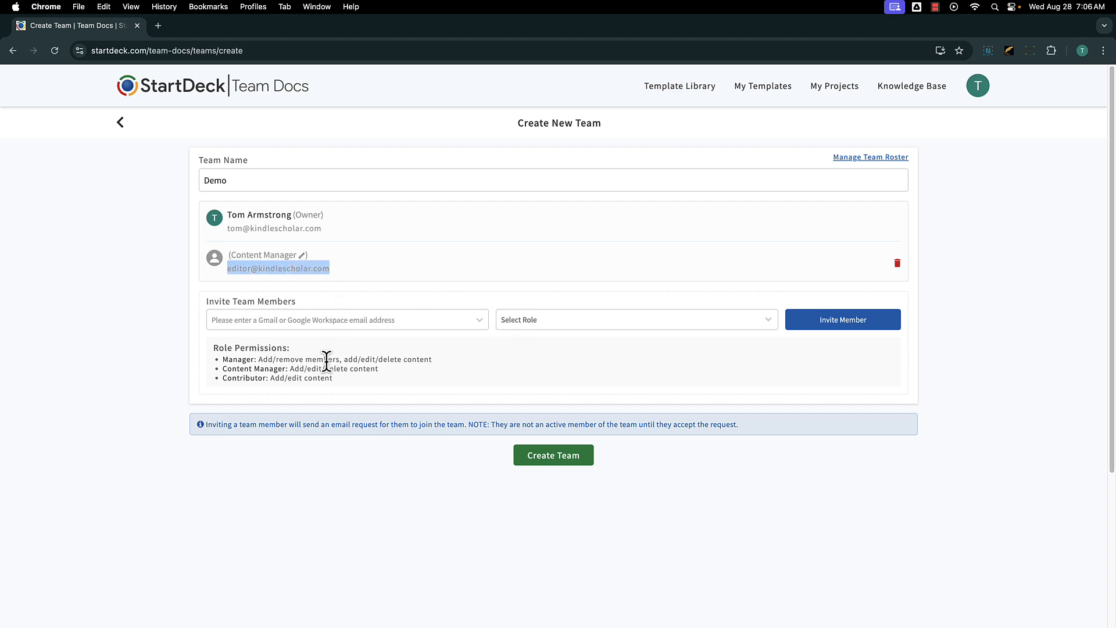
Invite the suggested Gmail address as a Contributor.
click(302, 320)
click(287, 337)
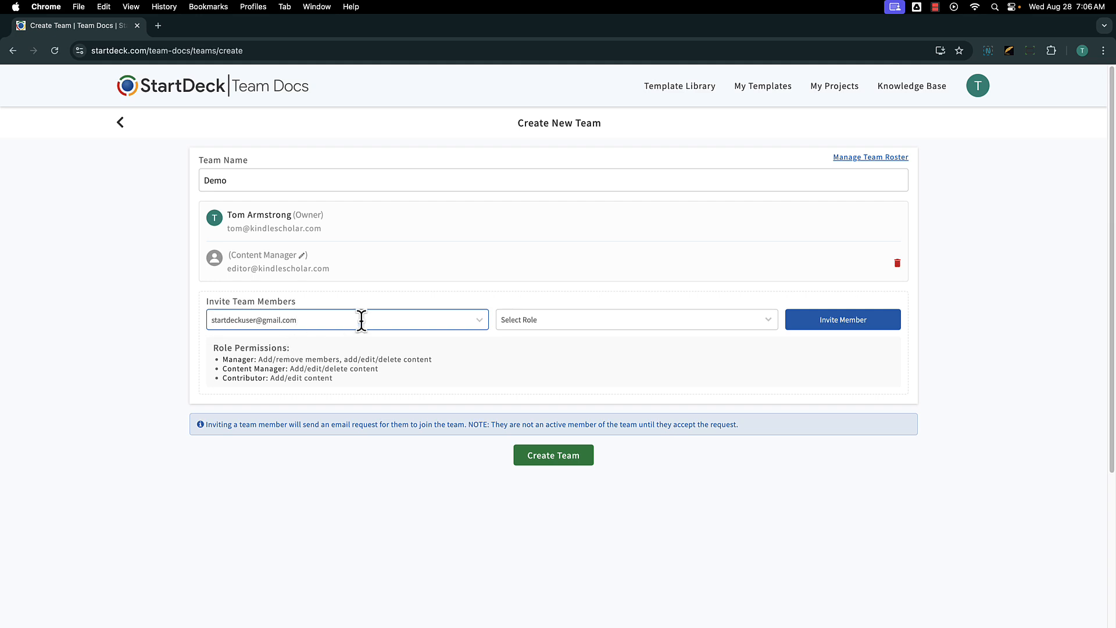
click(518, 322)
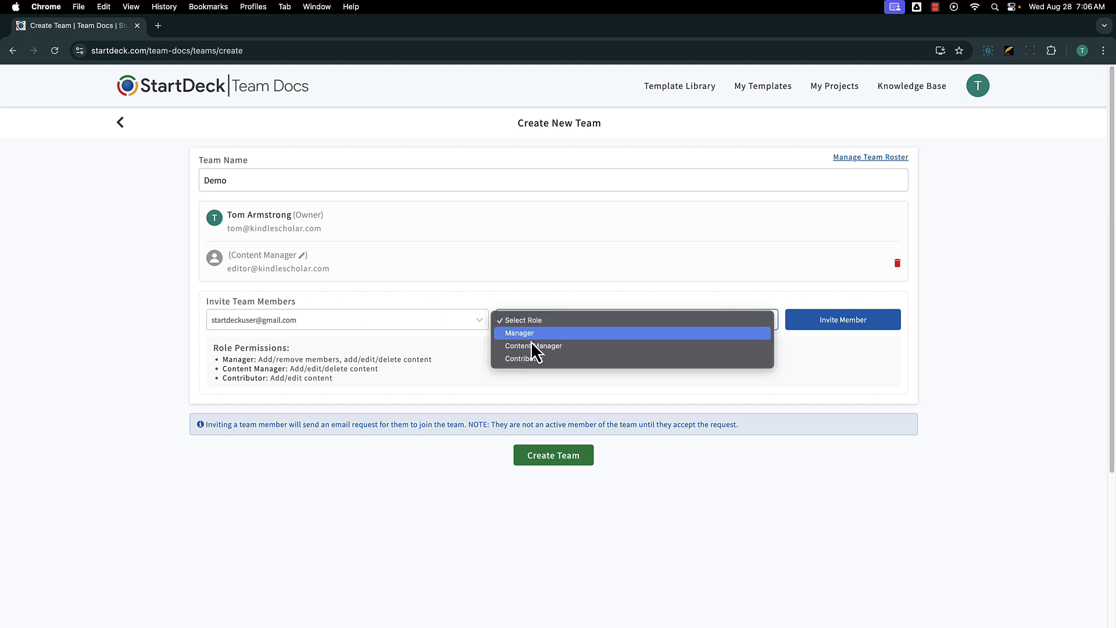
click(539, 357)
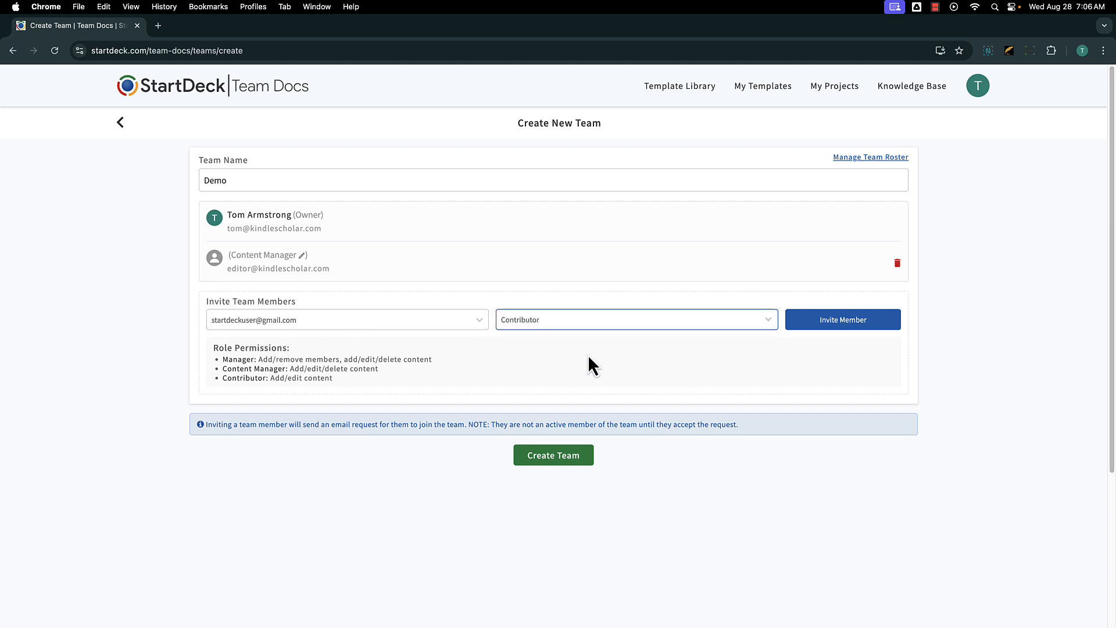
click(842, 322)
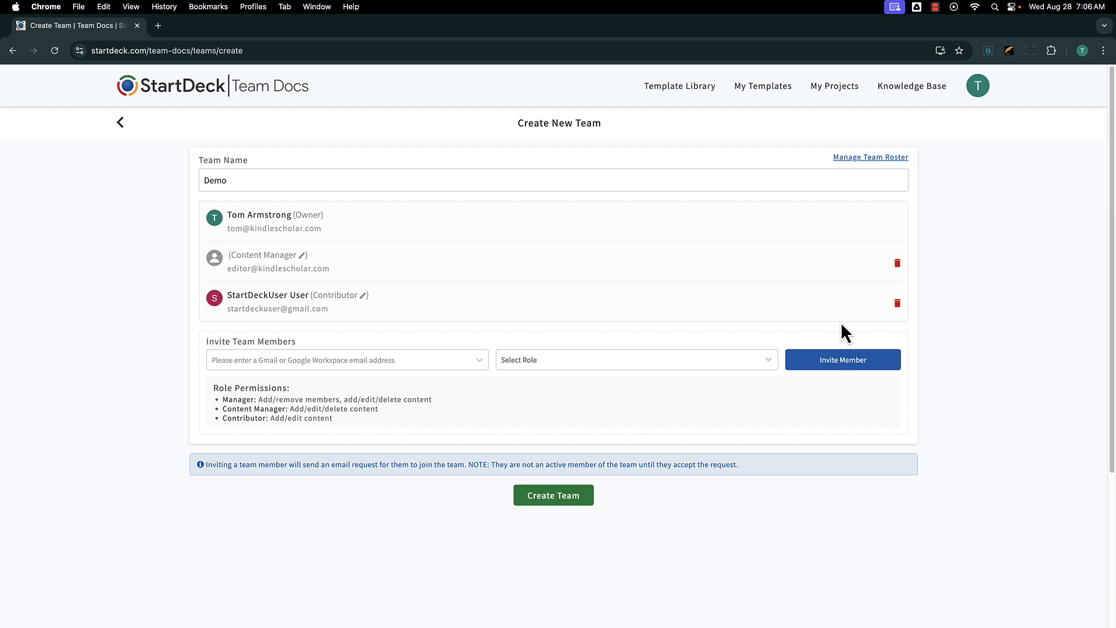
Create the Demo team, check both pending invitations, and switch to the editor's browser profile.
click(557, 501)
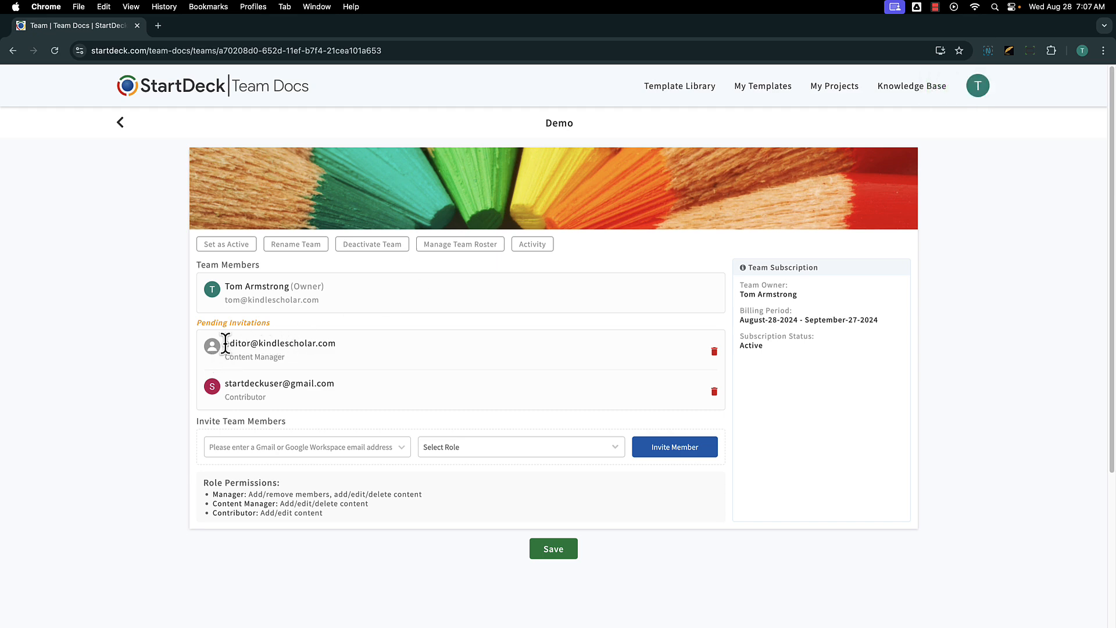
drag(225, 343, 329, 344)
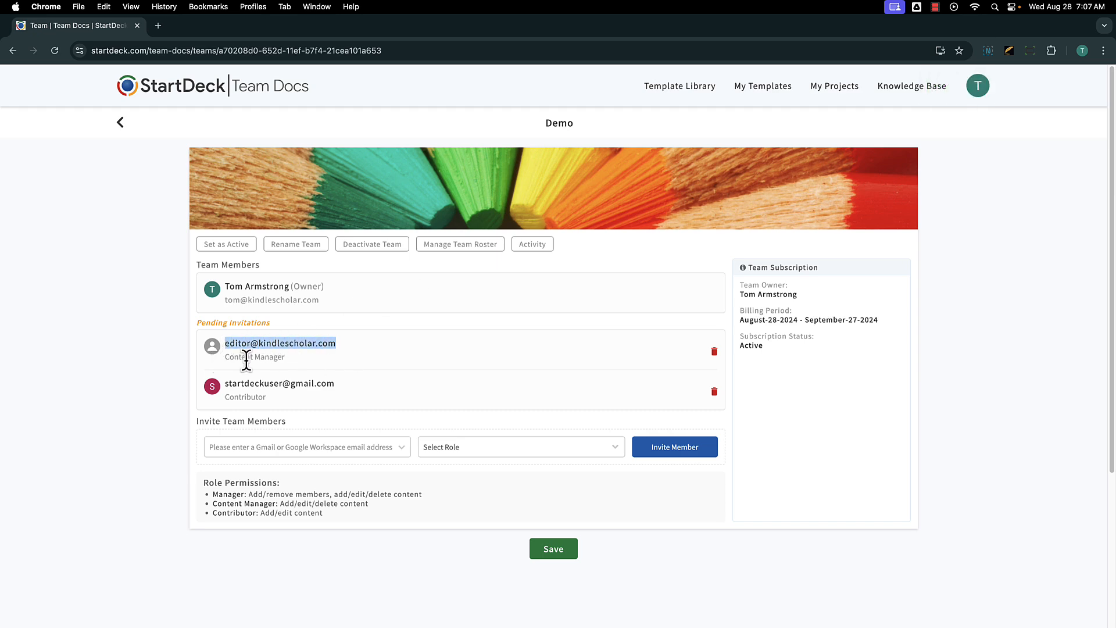
drag(224, 384, 360, 386)
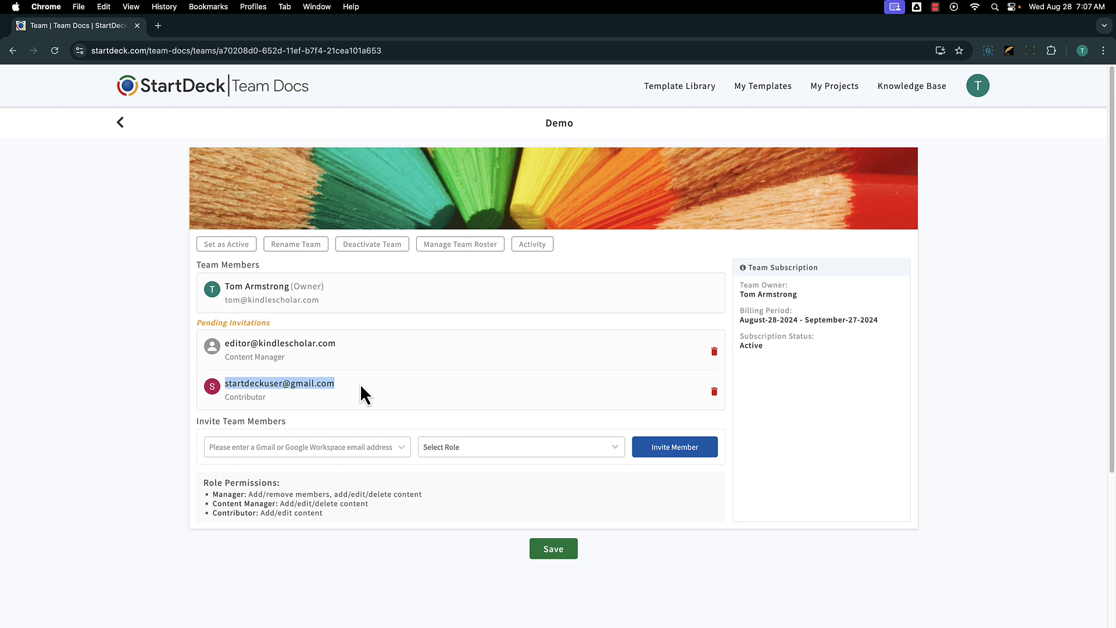
click(260, 7)
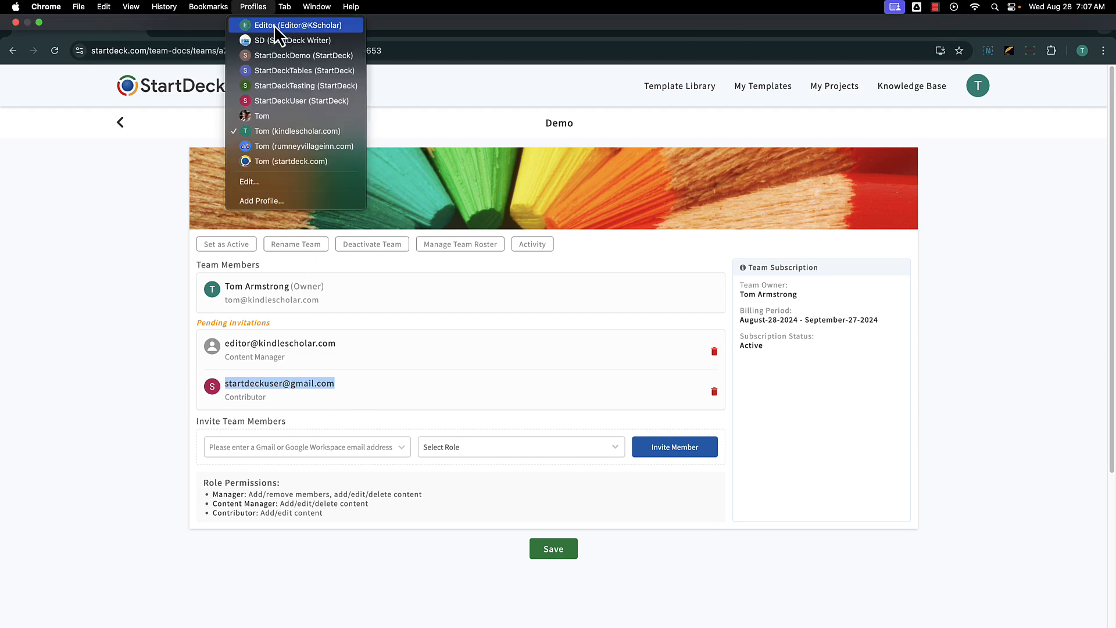
click(274, 25)
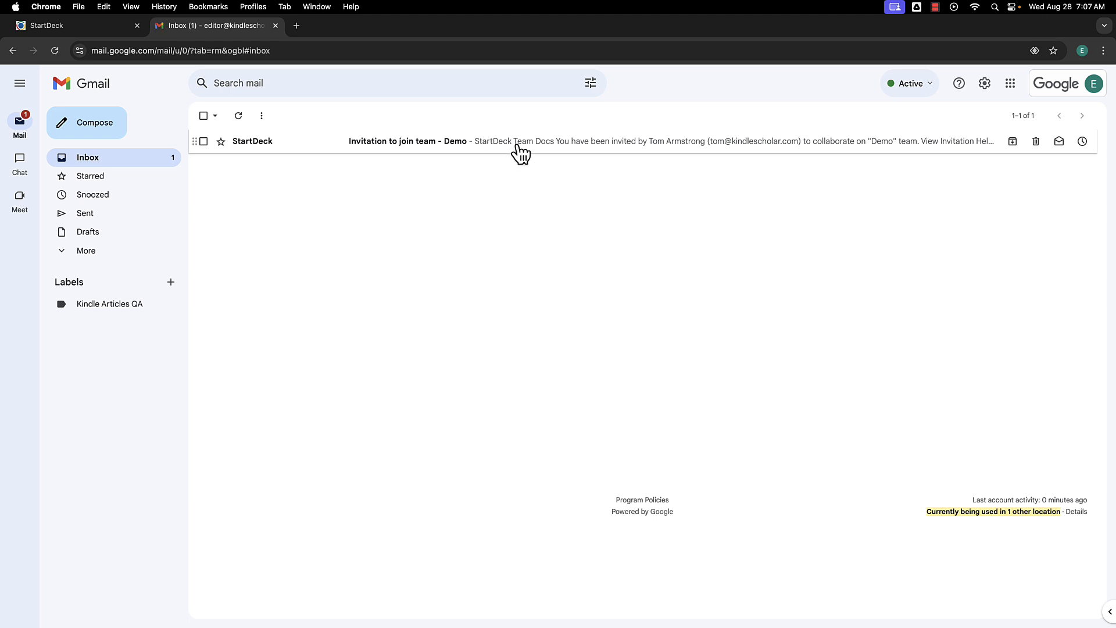
Open the Demo team invitation email and follow its View Invitation link to StartDeck.
click(520, 153)
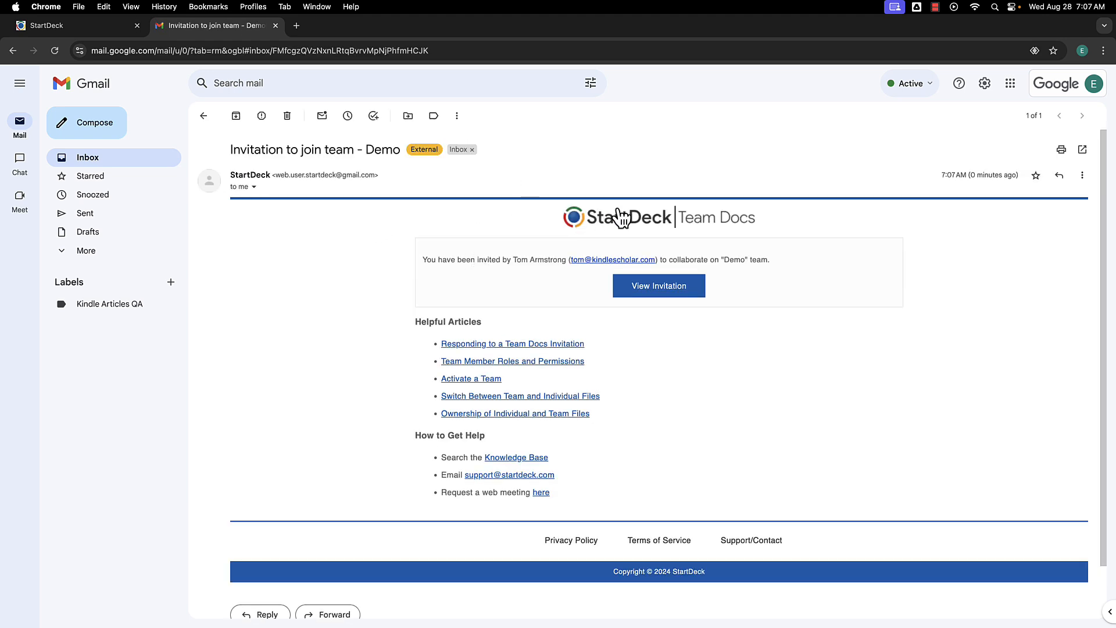
double_click(731, 258)
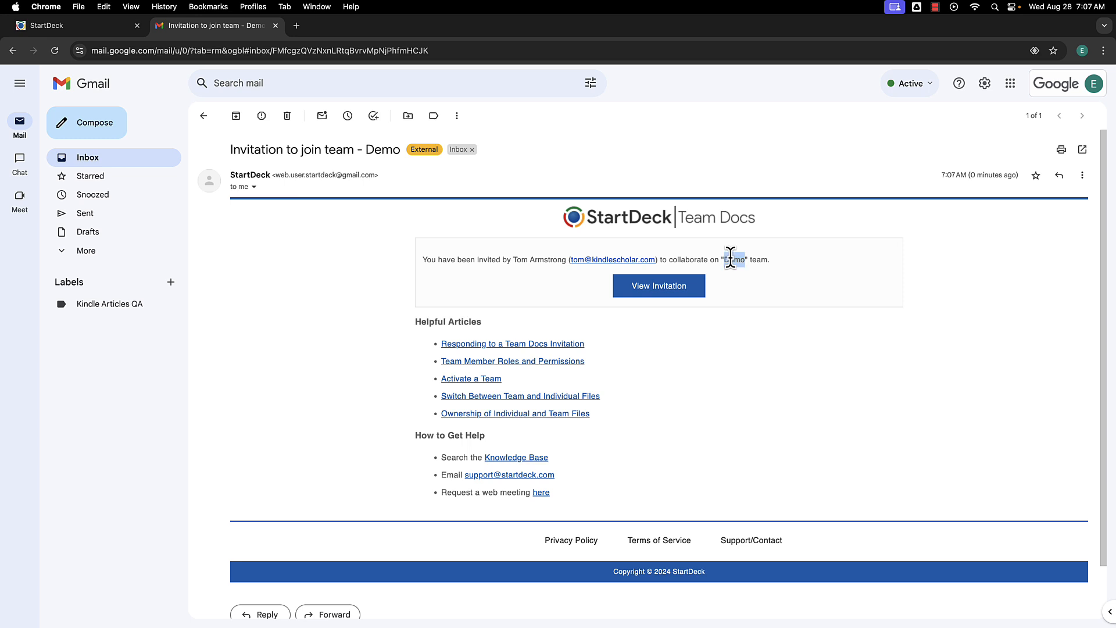
click(664, 287)
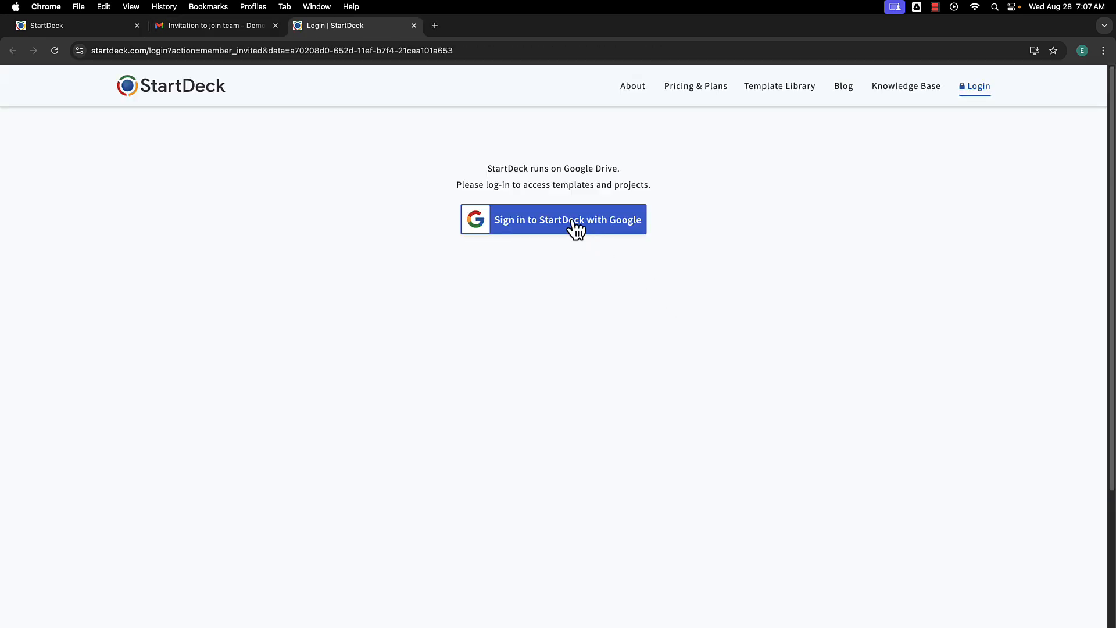
Log in to StartDeck with the editor's Google account, granting all permissions via Select all.
click(573, 222)
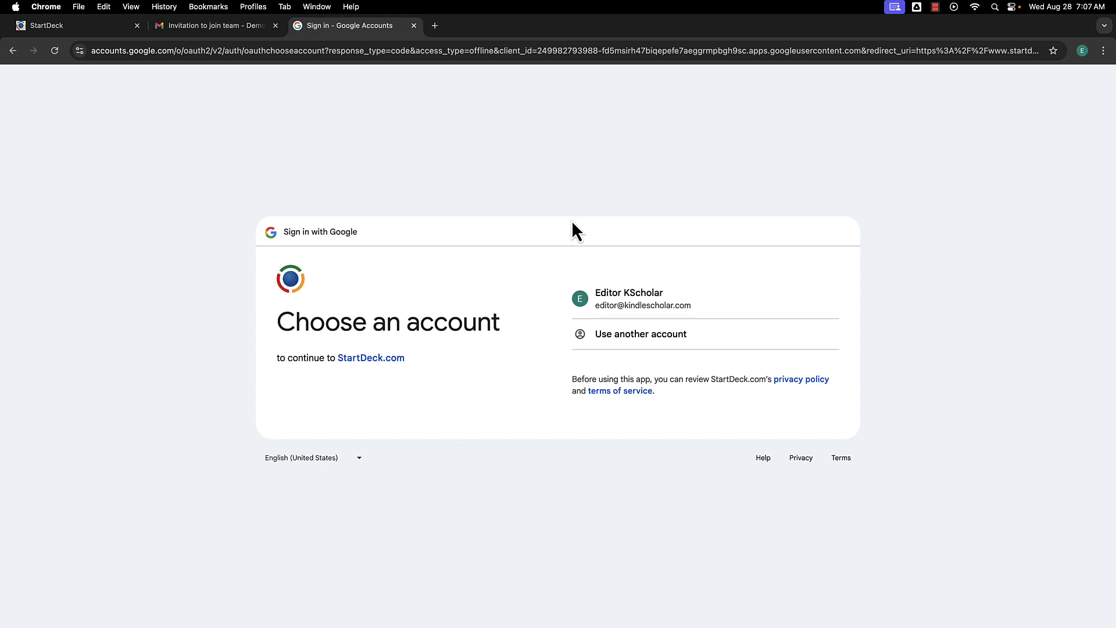
click(685, 301)
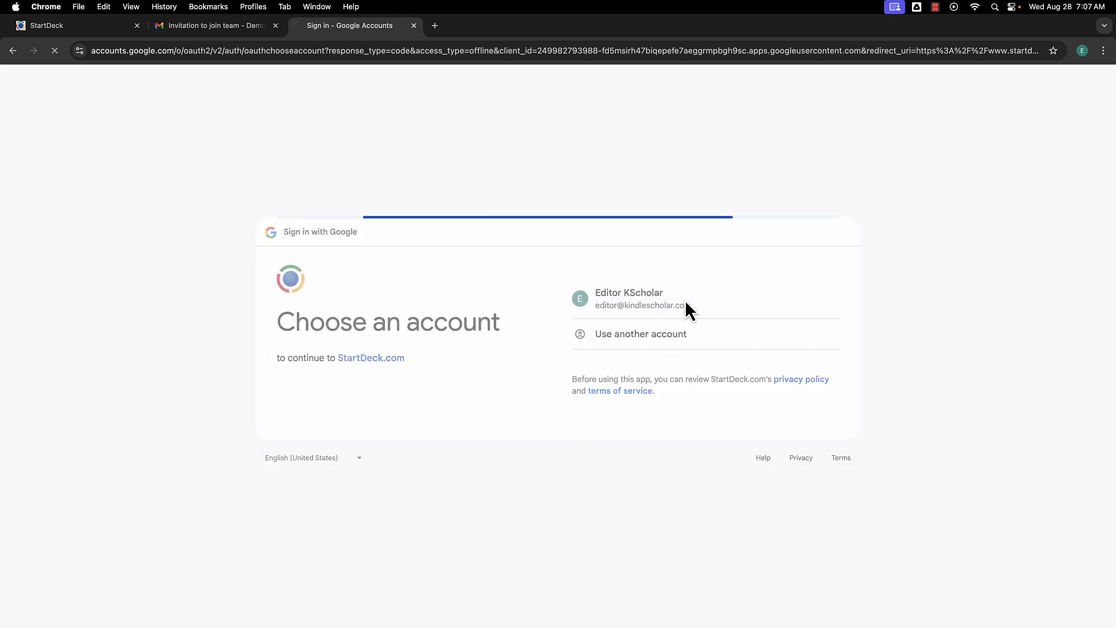
click(734, 428)
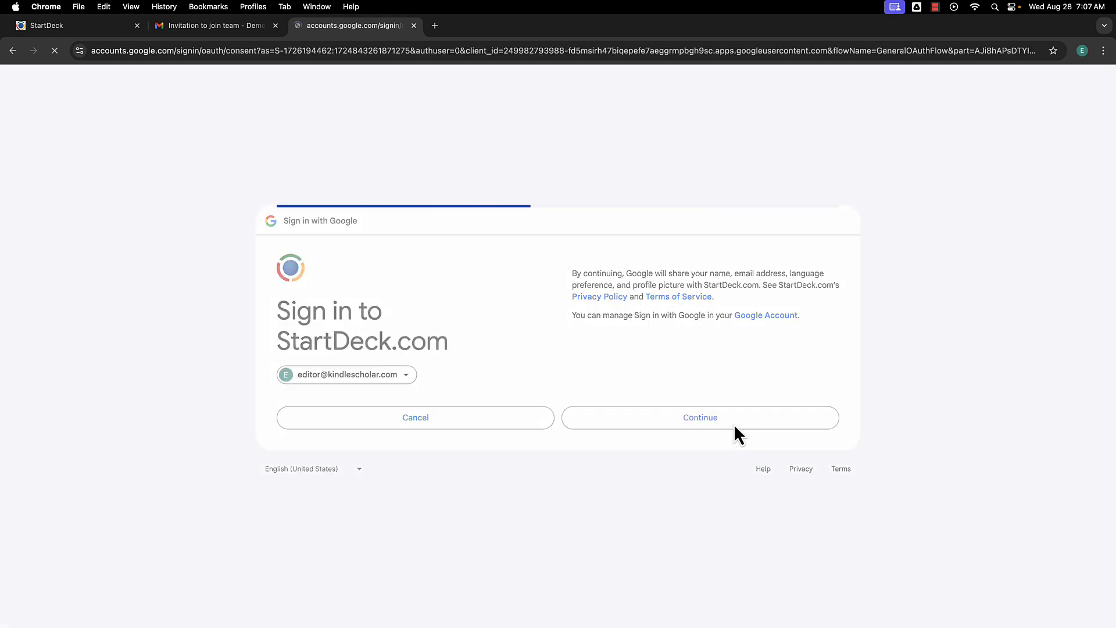
click(584, 189)
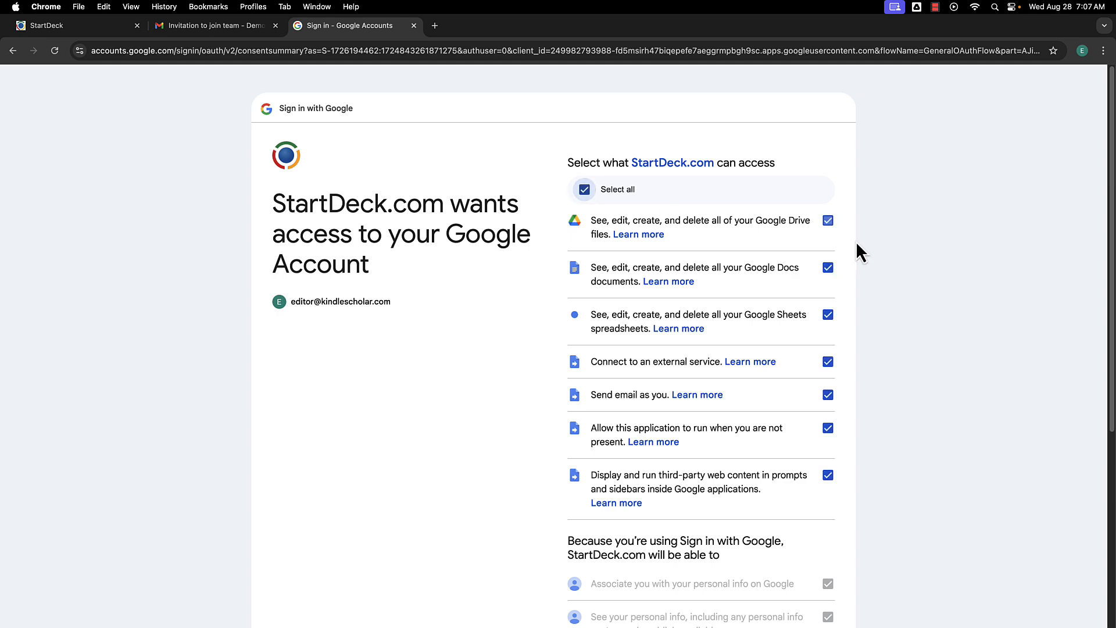
scroll(855, 291, down, 5)
click(768, 535)
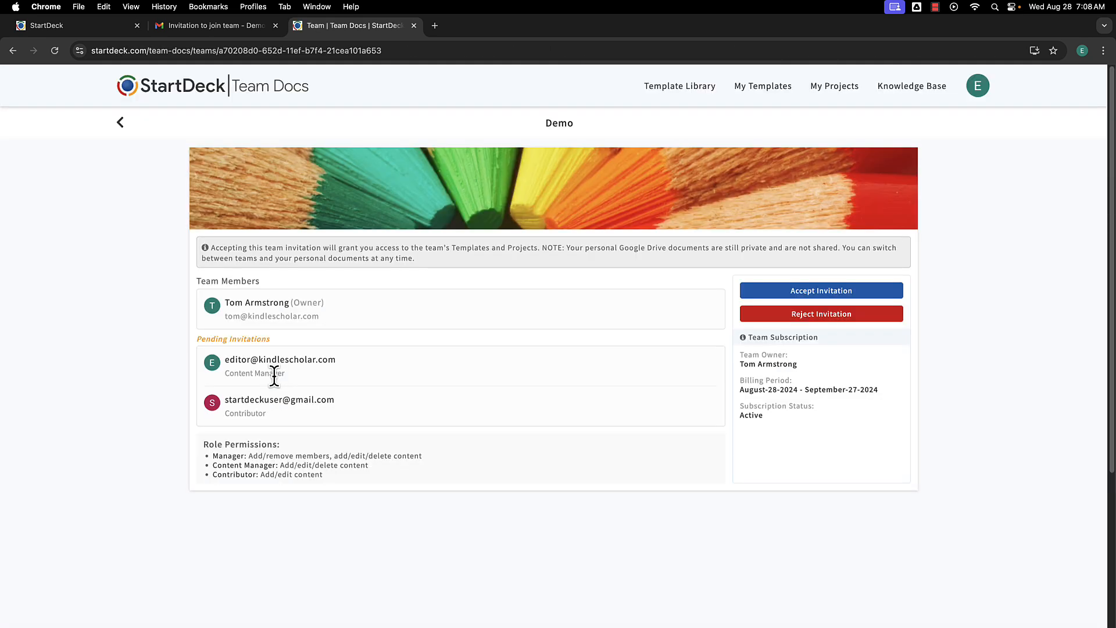
Accept the Demo team invitation, then switch back to the owner's browser profile.
click(856, 298)
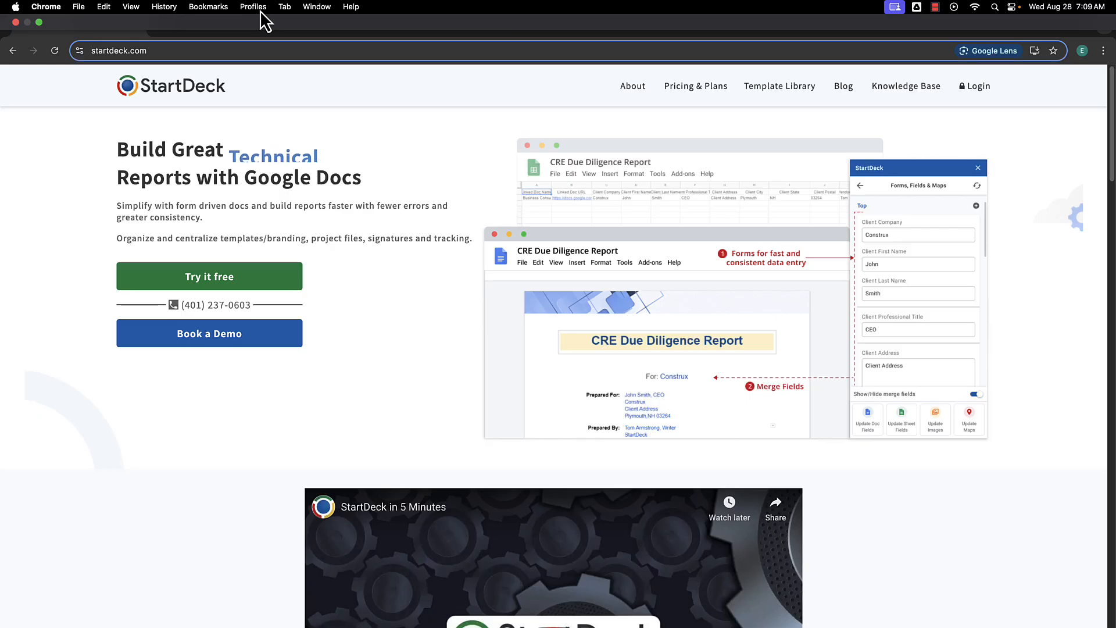
click(256, 7)
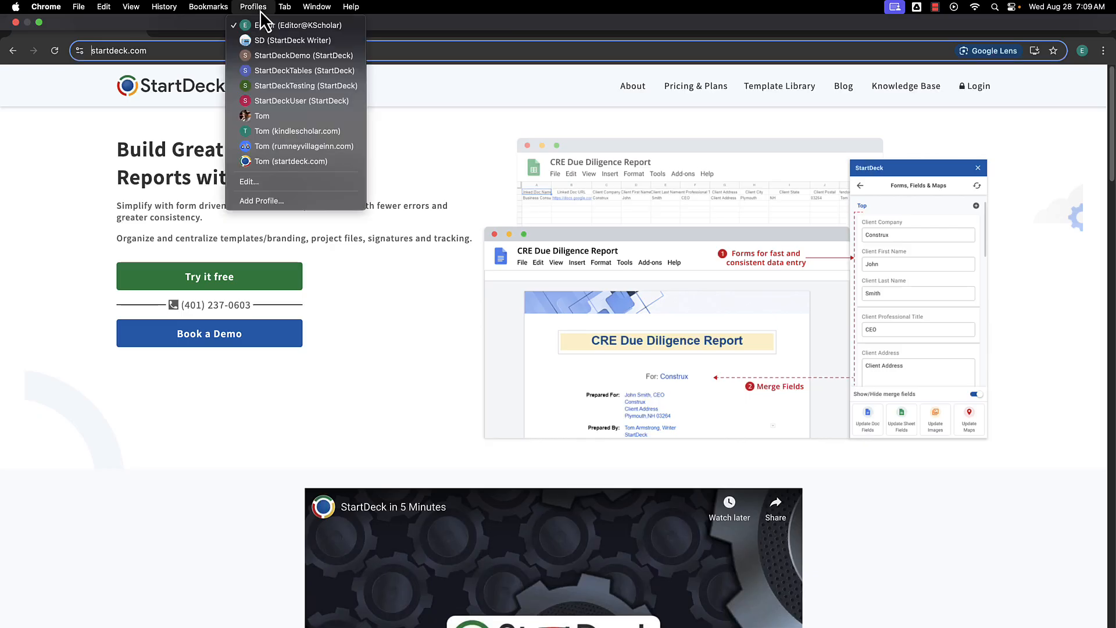
click(287, 131)
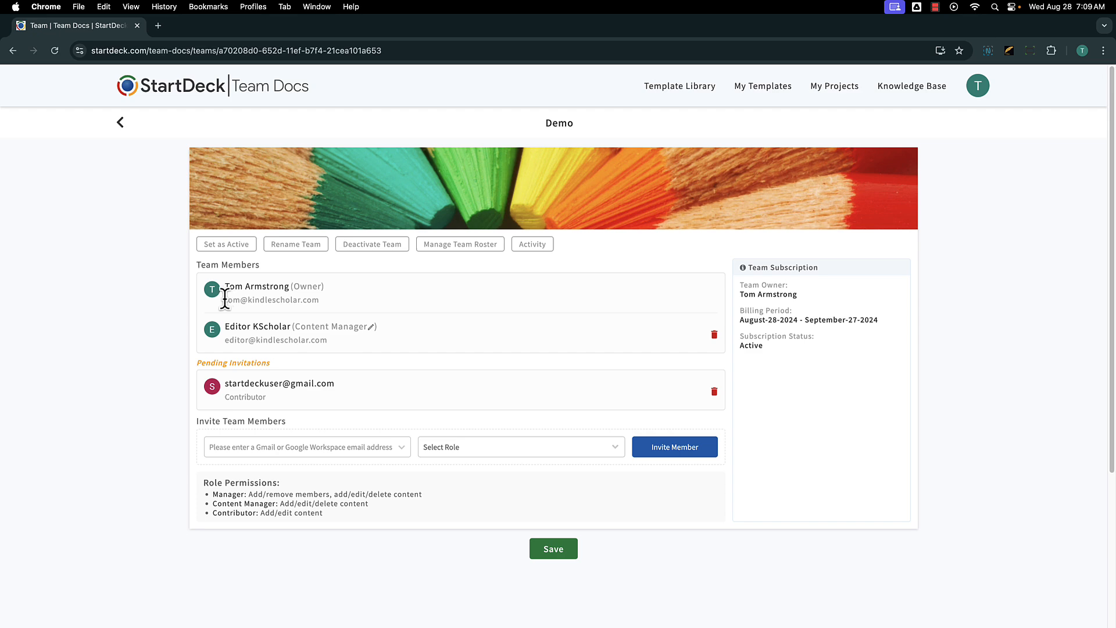
drag(225, 299, 325, 350)
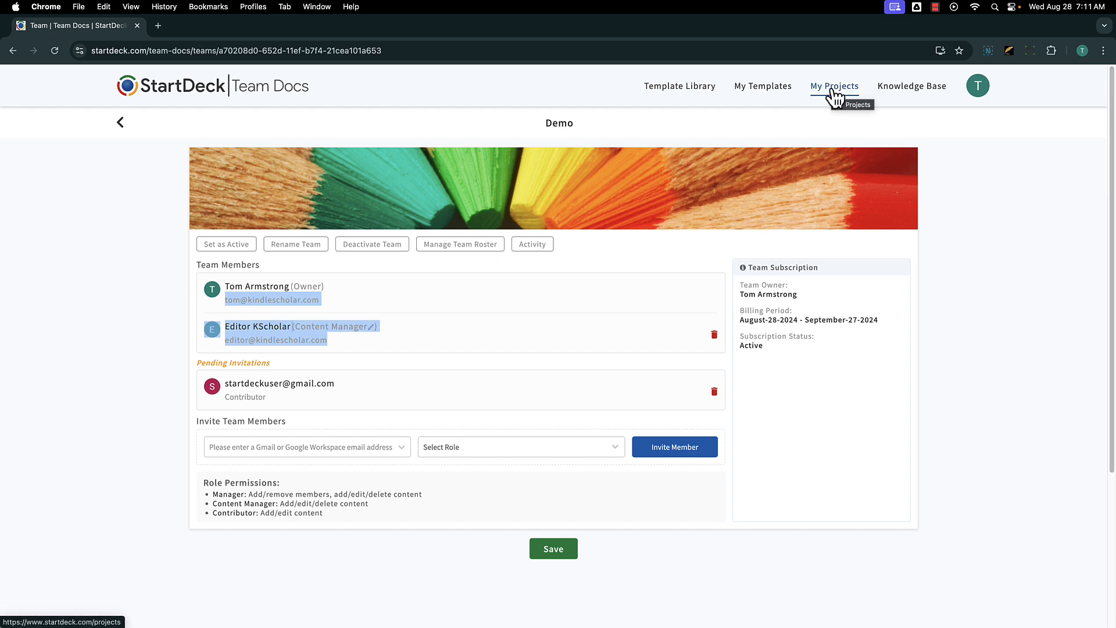
Switch to the Demo team under Manage Teams and confirm with OK.
click(978, 91)
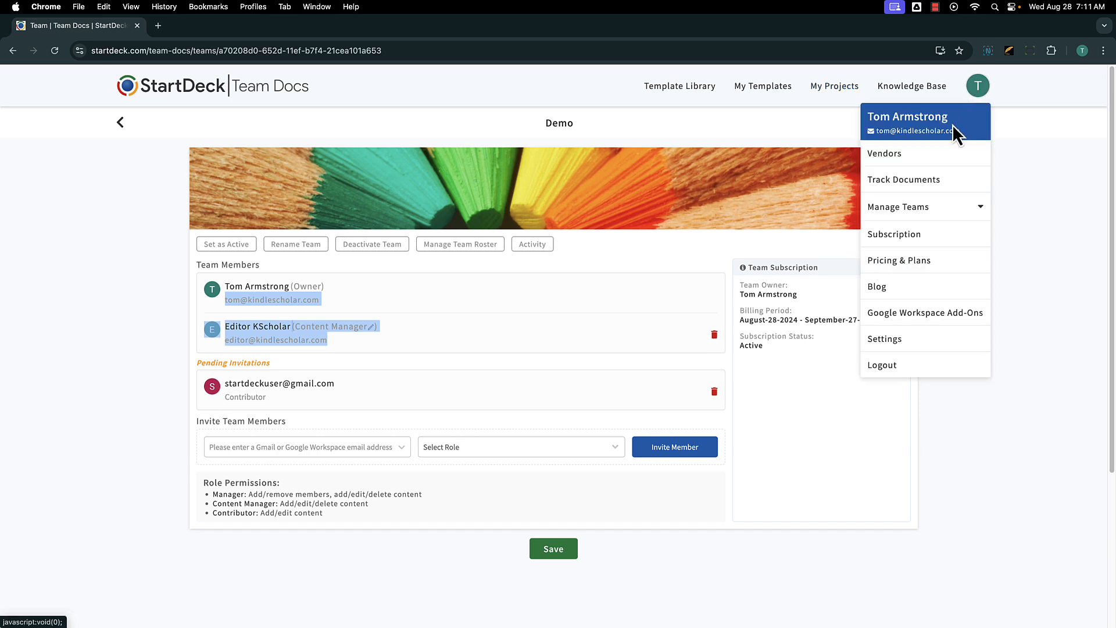
click(947, 208)
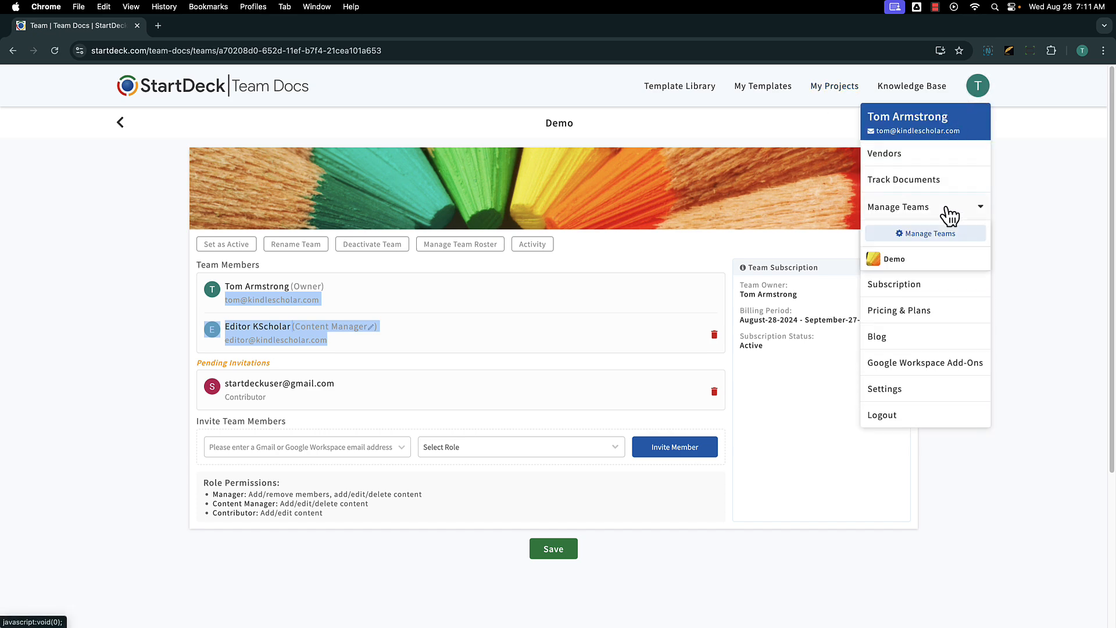
click(902, 263)
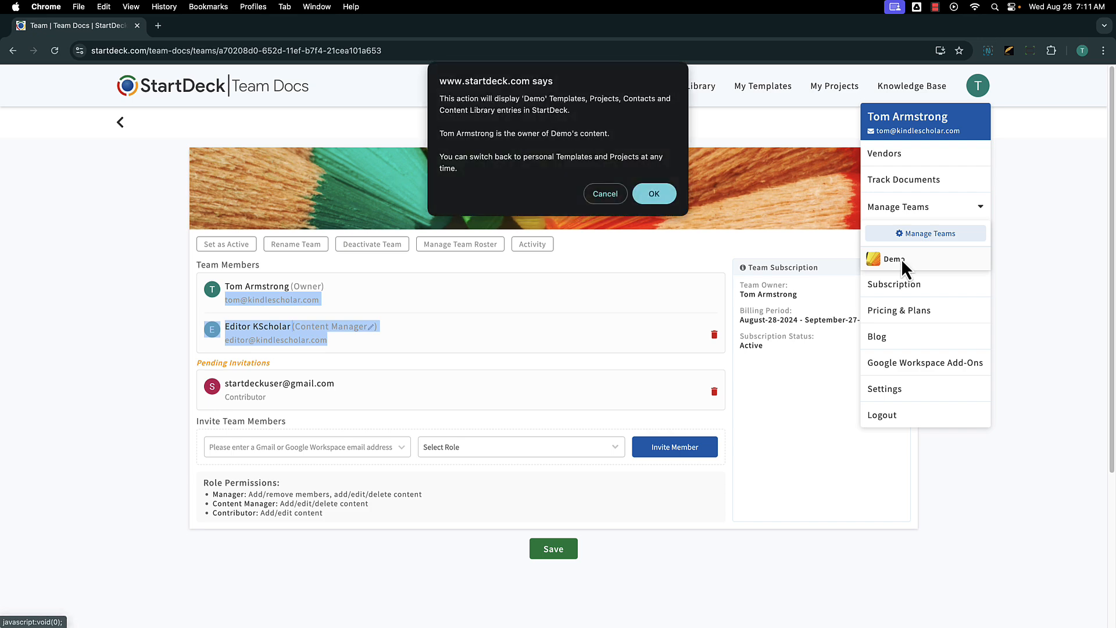
click(650, 194)
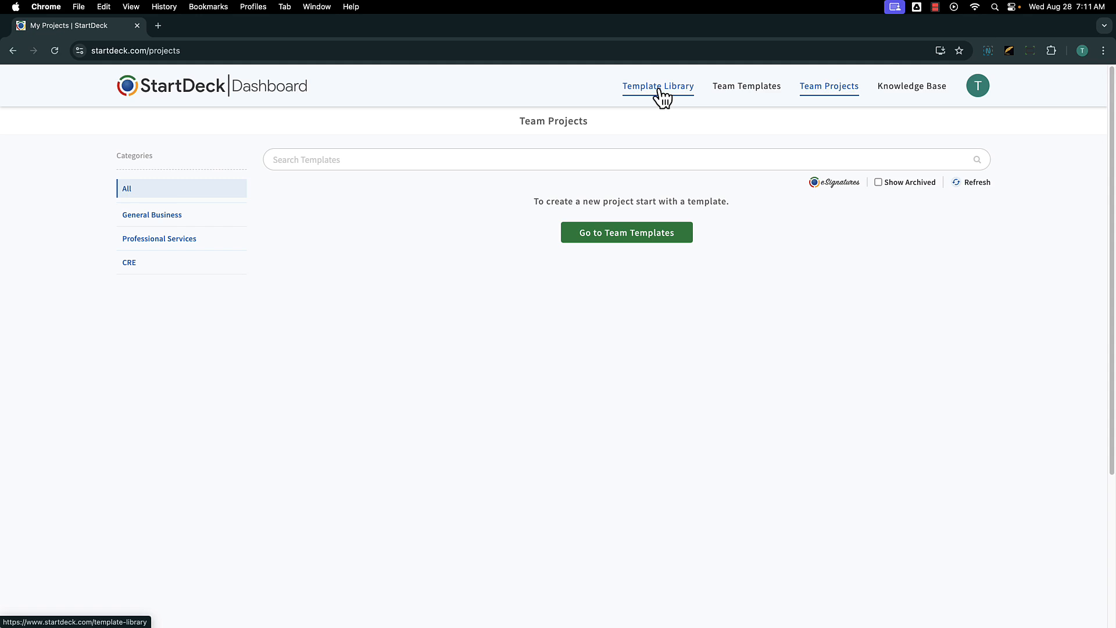
Look over Team Templates, then go to Vendors from the avatar menu.
click(741, 93)
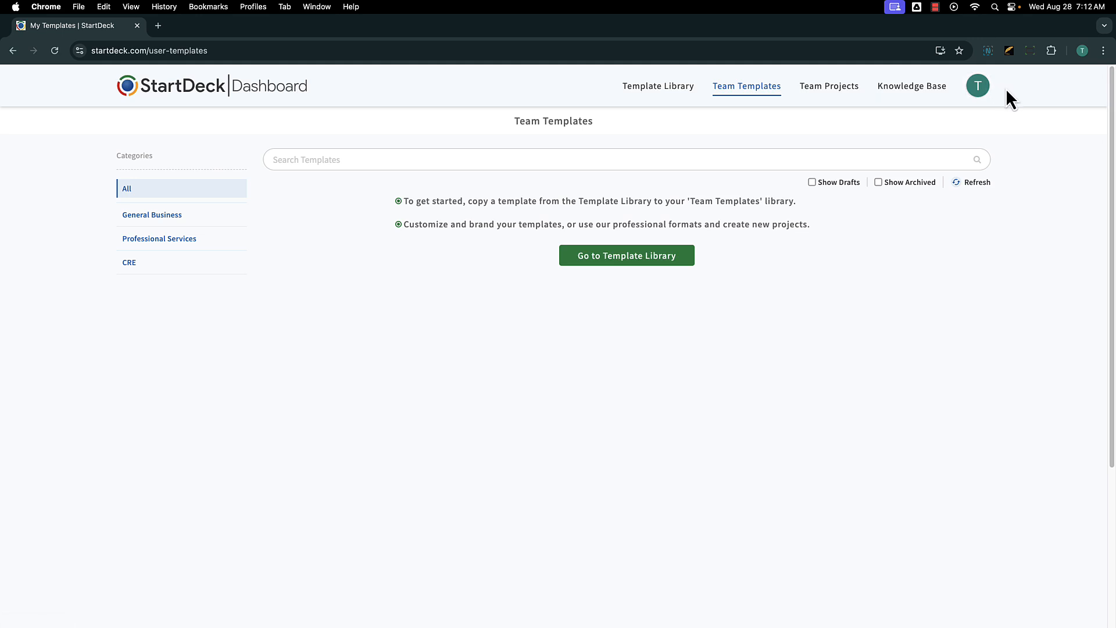
click(980, 87)
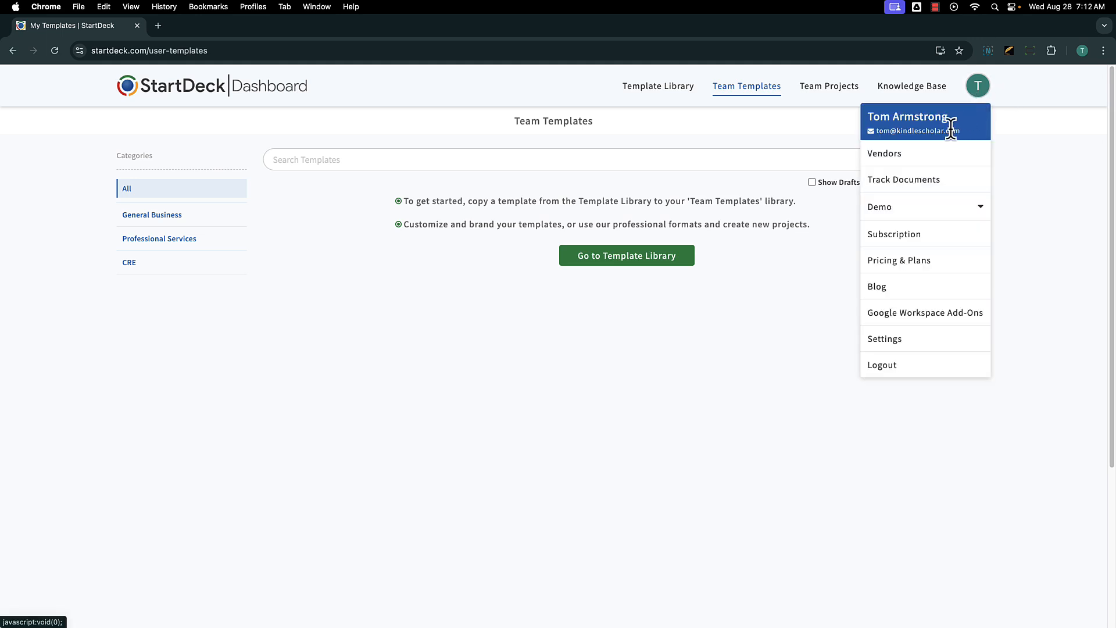
click(932, 159)
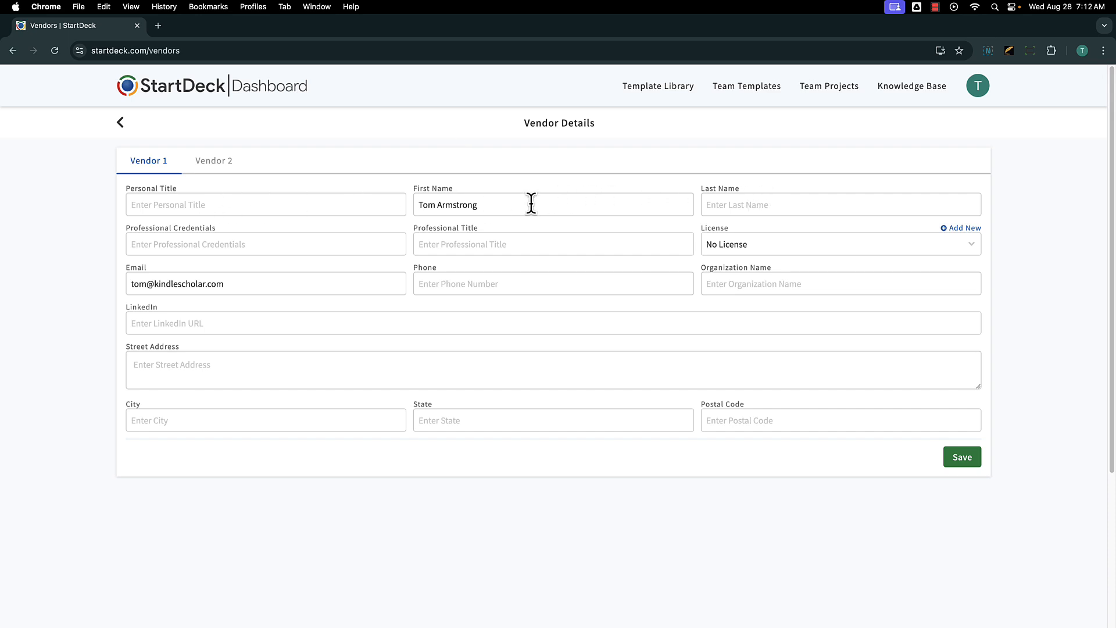
Move the owner's surname out of First Name into the Last Name field.
double_click(450, 205)
key(cmd+c)
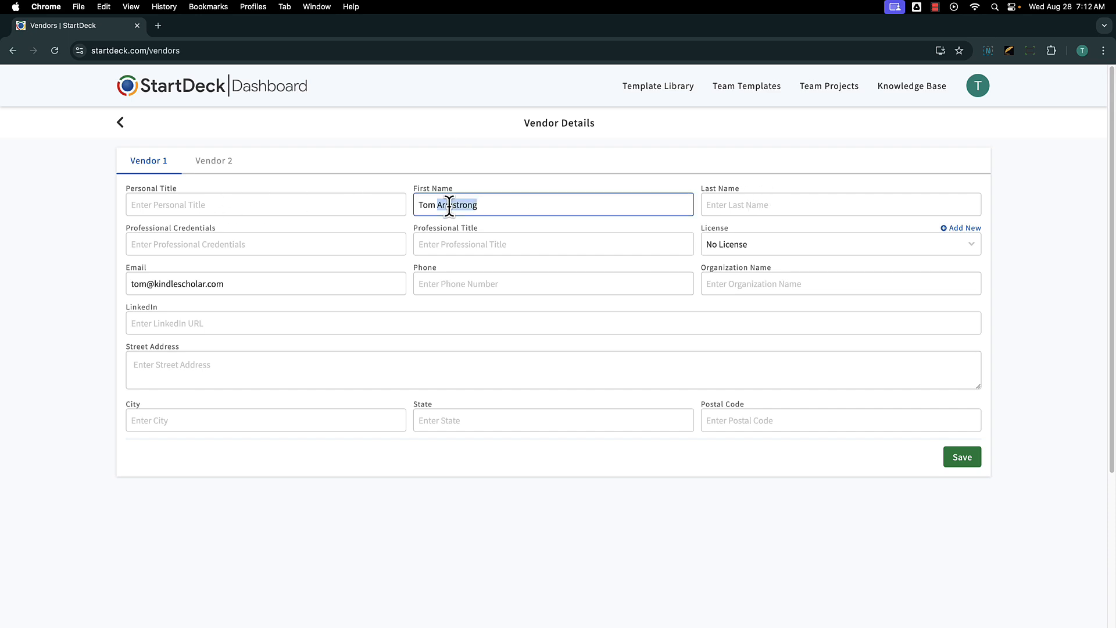
key(BackSpace)
key(BackSpace)
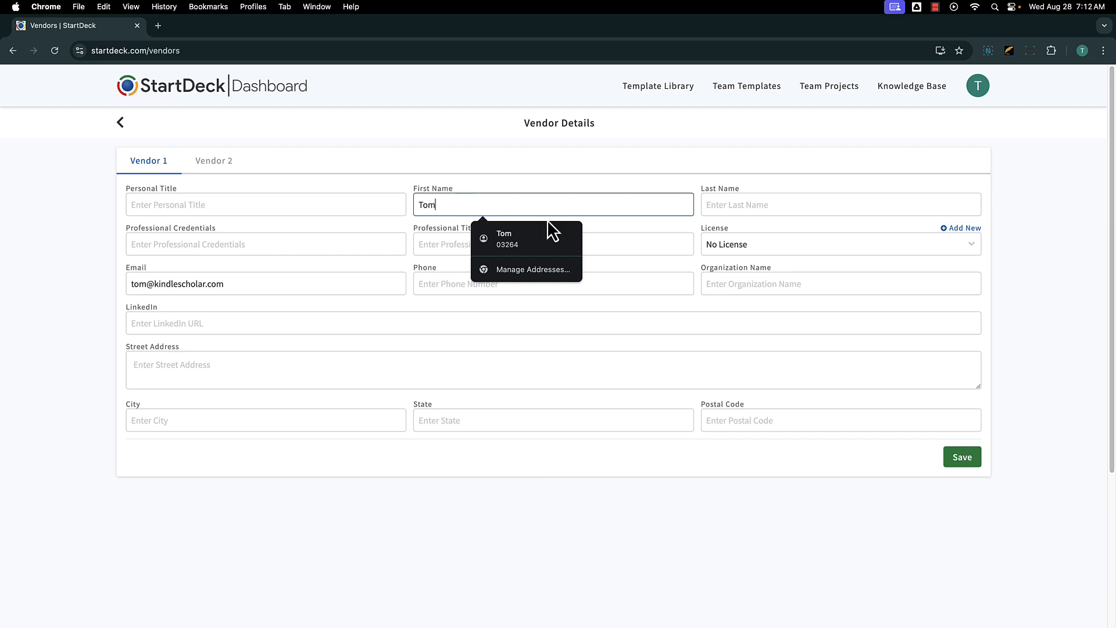
click(731, 202)
key(cmd+v)
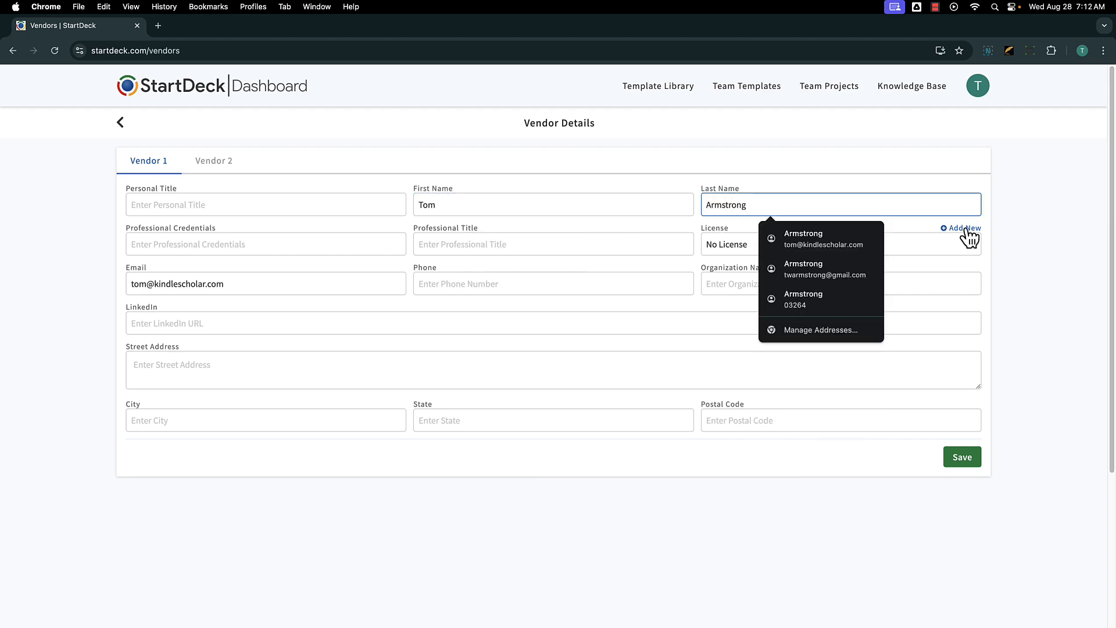
Add new license 123, select it as Vendor 1's license, and save the vendor details.
click(965, 229)
click(431, 127)
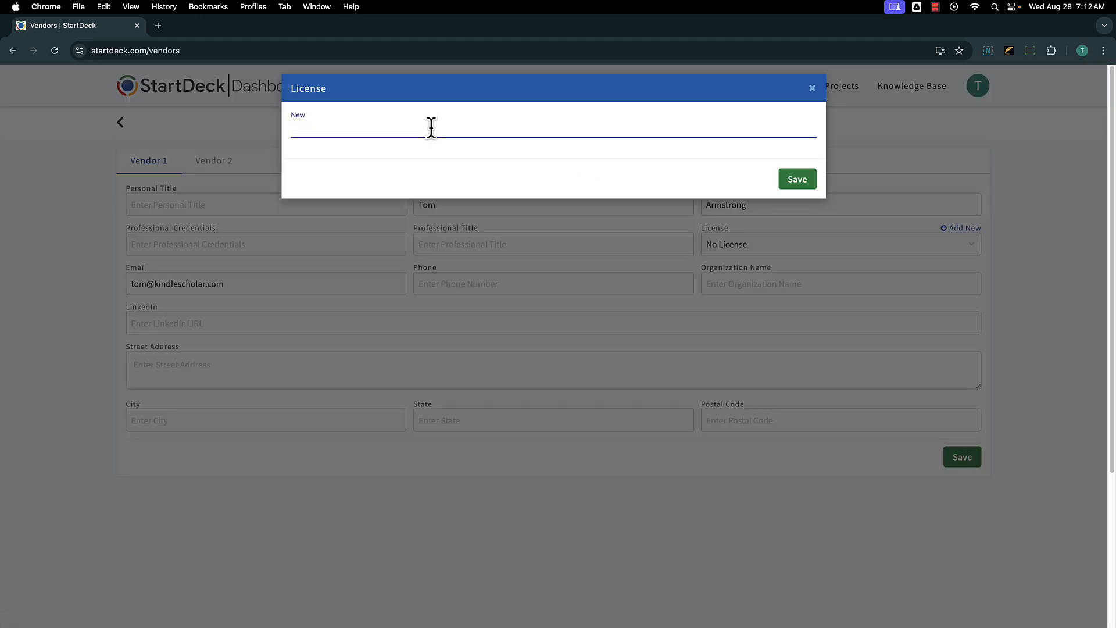
text(123)
click(796, 180)
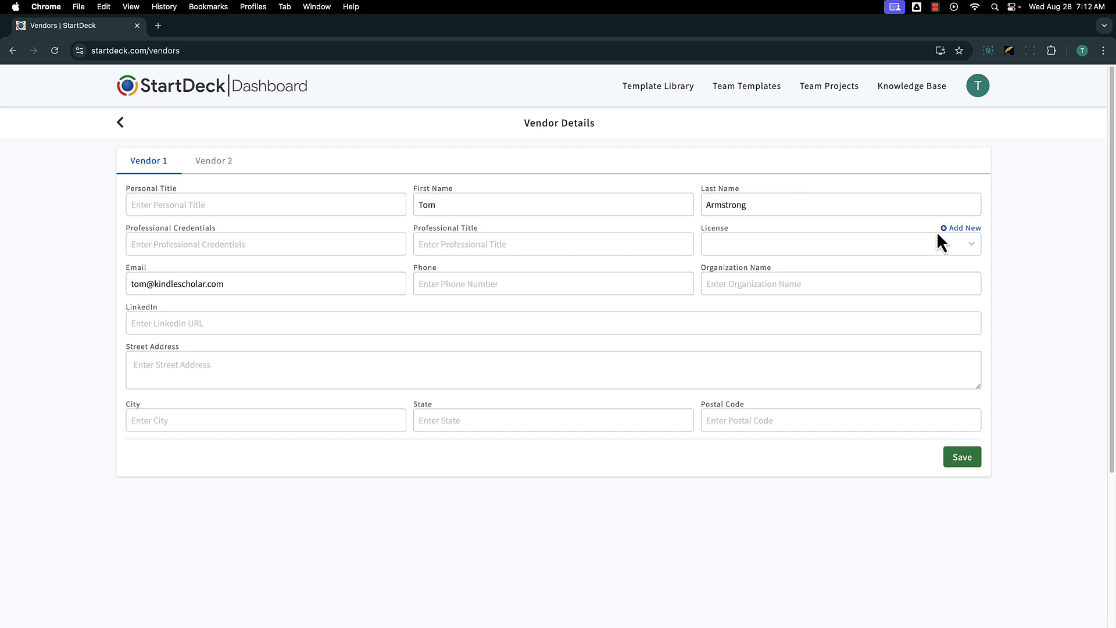
click(974, 245)
click(973, 257)
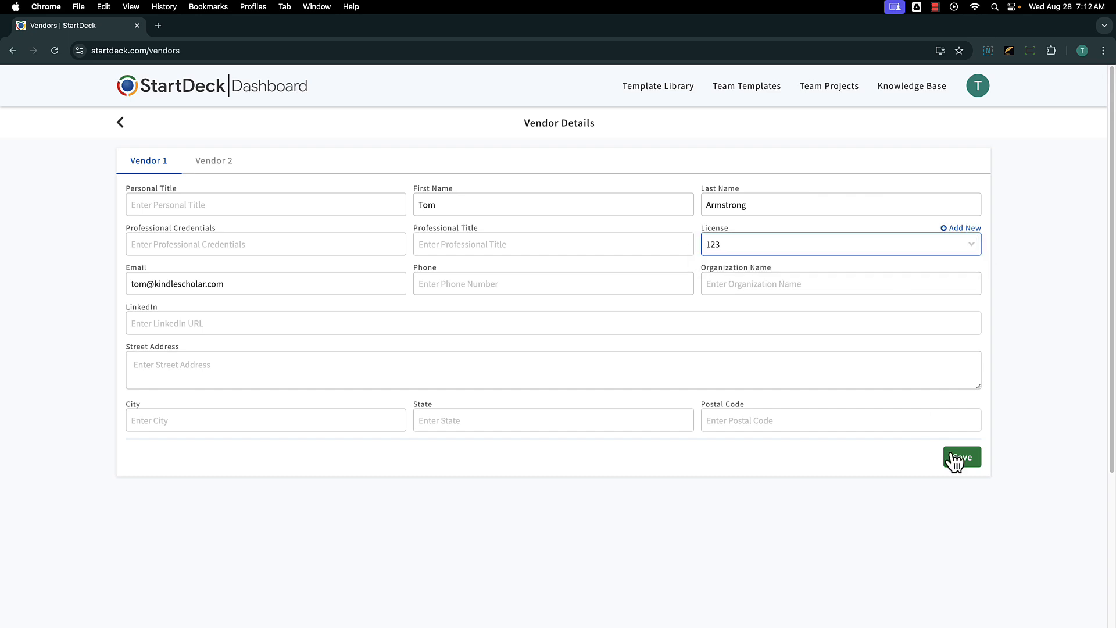
click(957, 460)
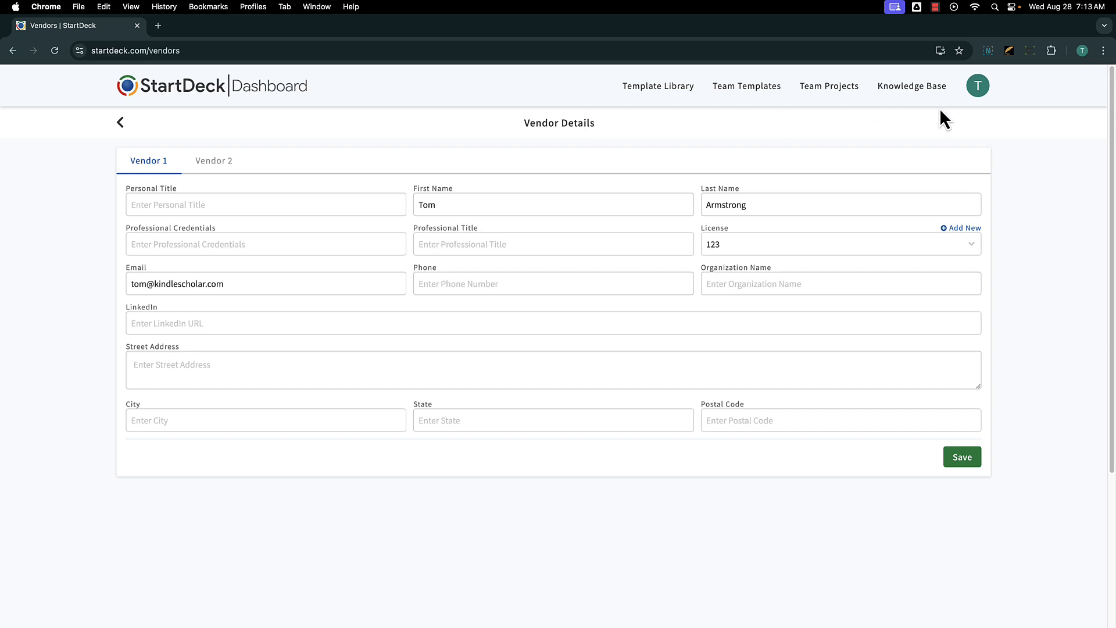
Open the StartDeck add-on's Marketplace listing via Google Workspace Add-Ons in the avatar menu.
click(978, 89)
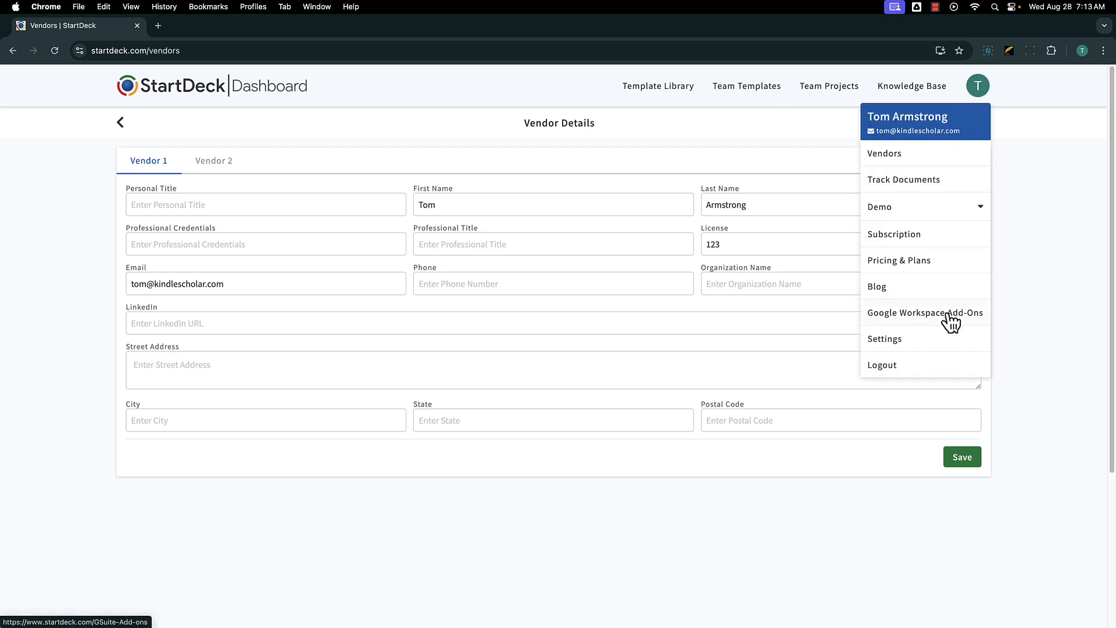
click(920, 320)
click(612, 257)
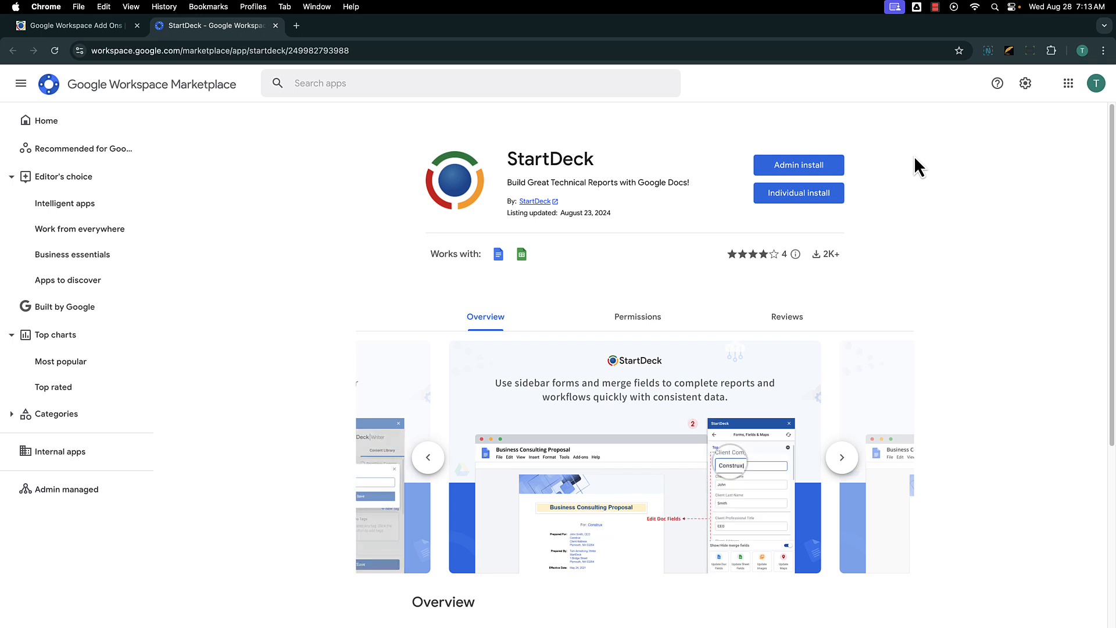
Install the StartDeck add-on as an individual install, finish setup, and close the Marketplace tab.
click(827, 198)
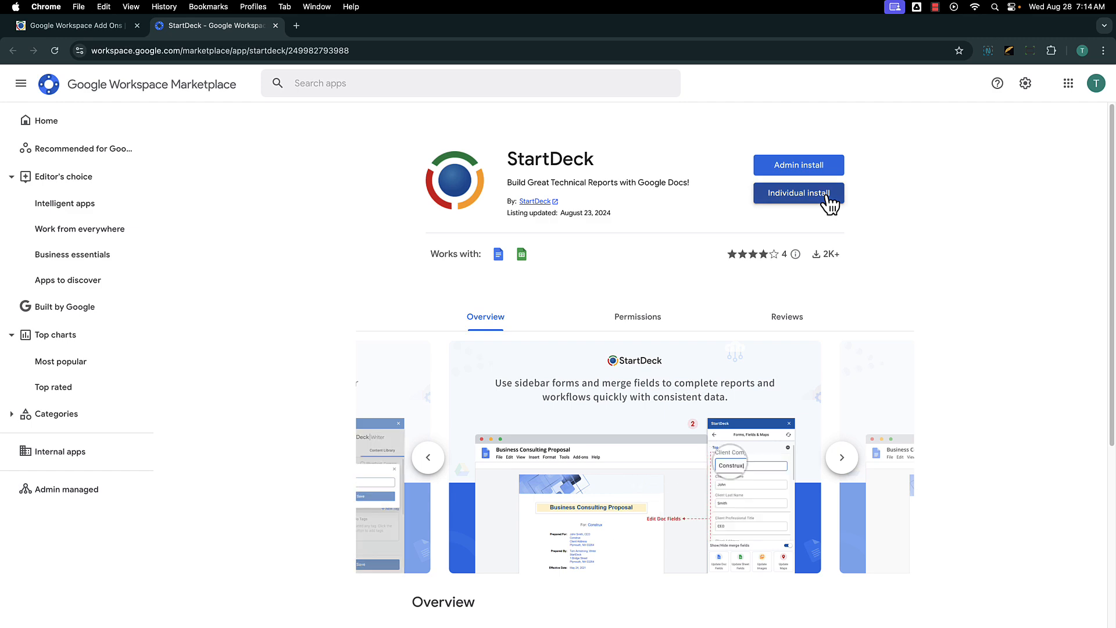
click(630, 416)
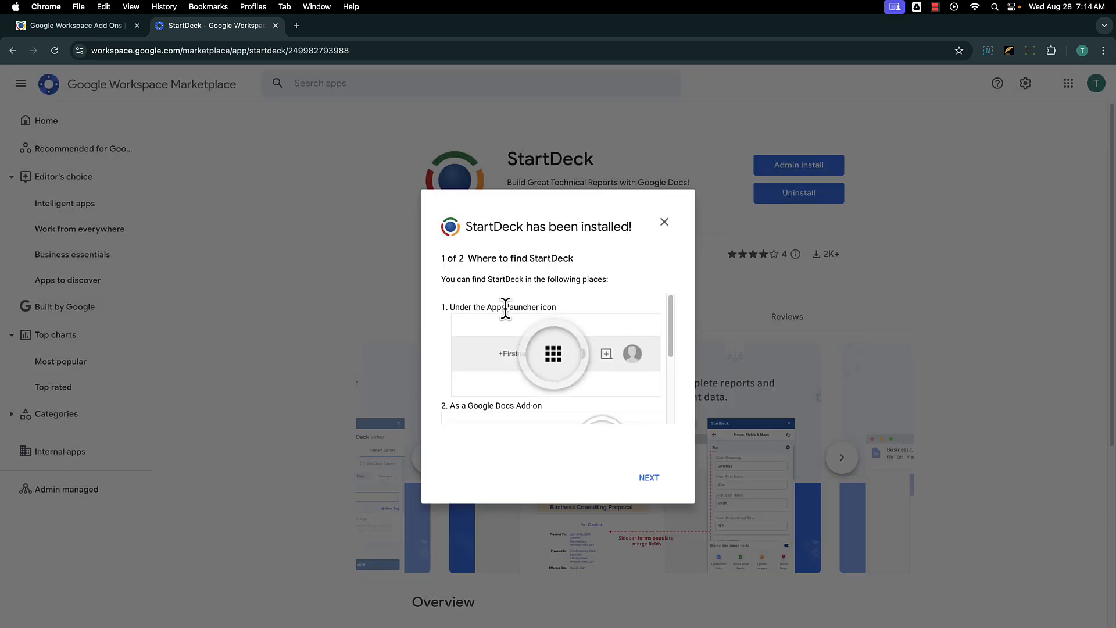
drag(465, 227, 634, 223)
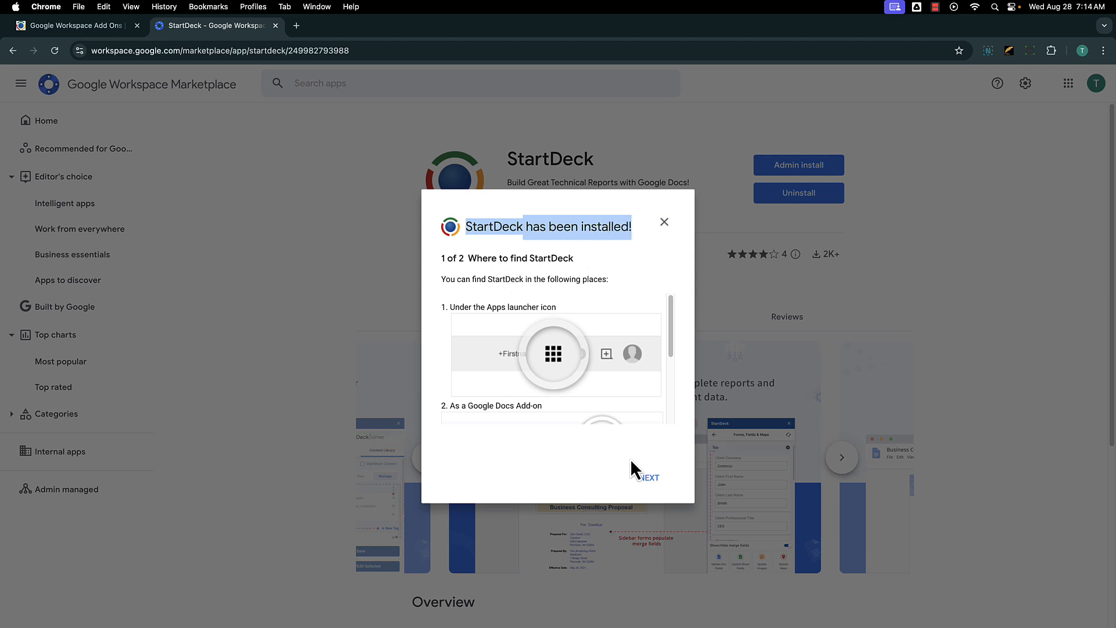
click(649, 477)
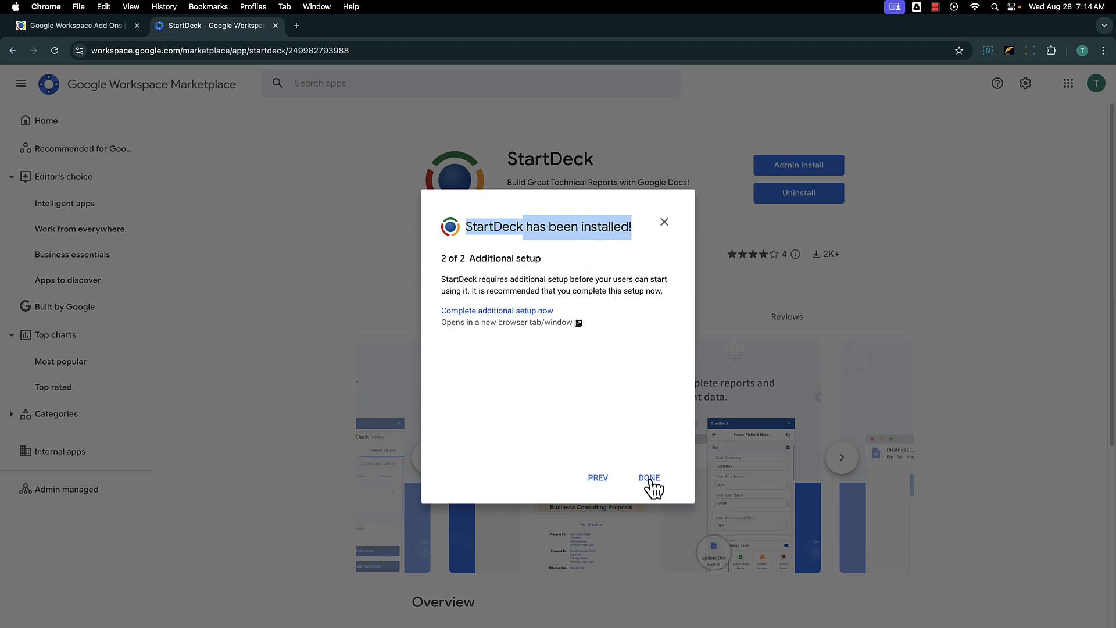
drag(441, 261, 562, 261)
click(557, 289)
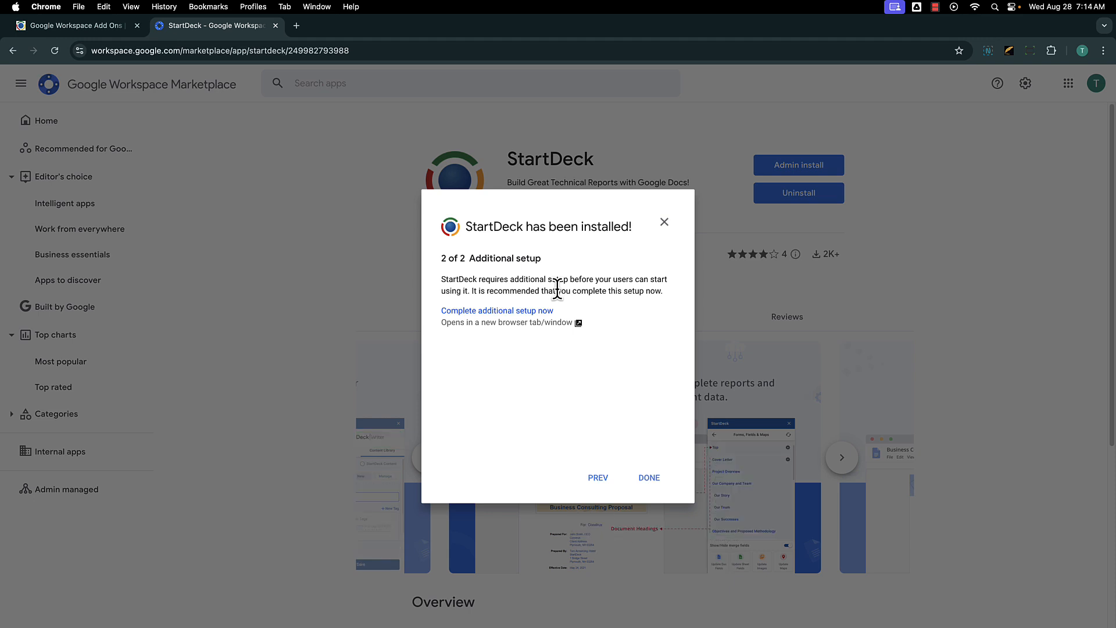
click(649, 477)
click(276, 26)
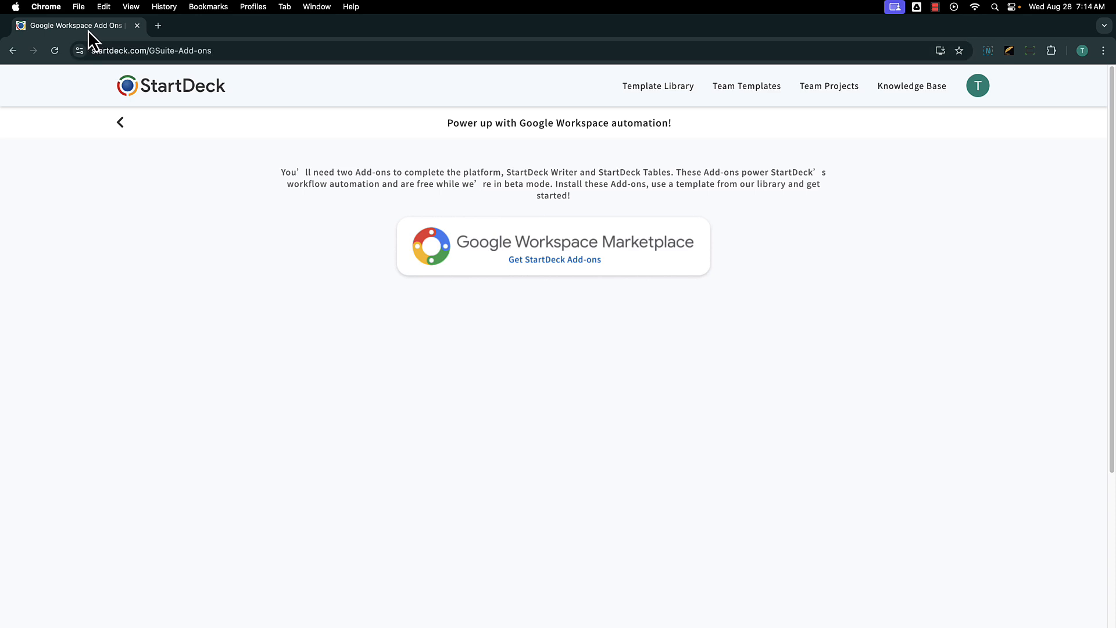
Browse the Template Library, then expand the avatar menu's team list showing Demo active.
click(648, 87)
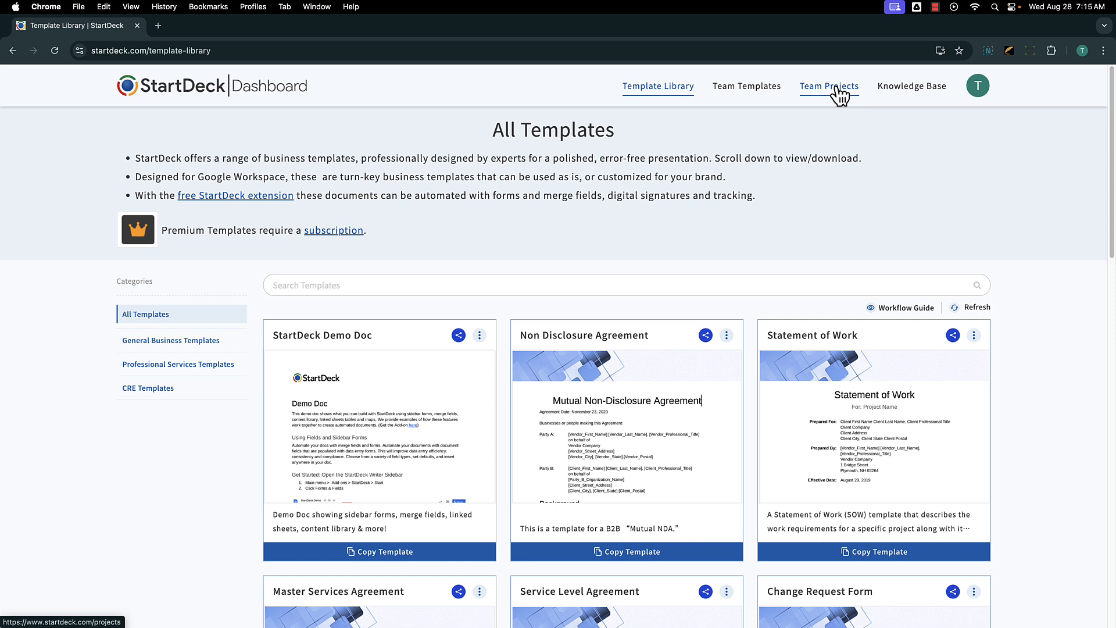
click(982, 88)
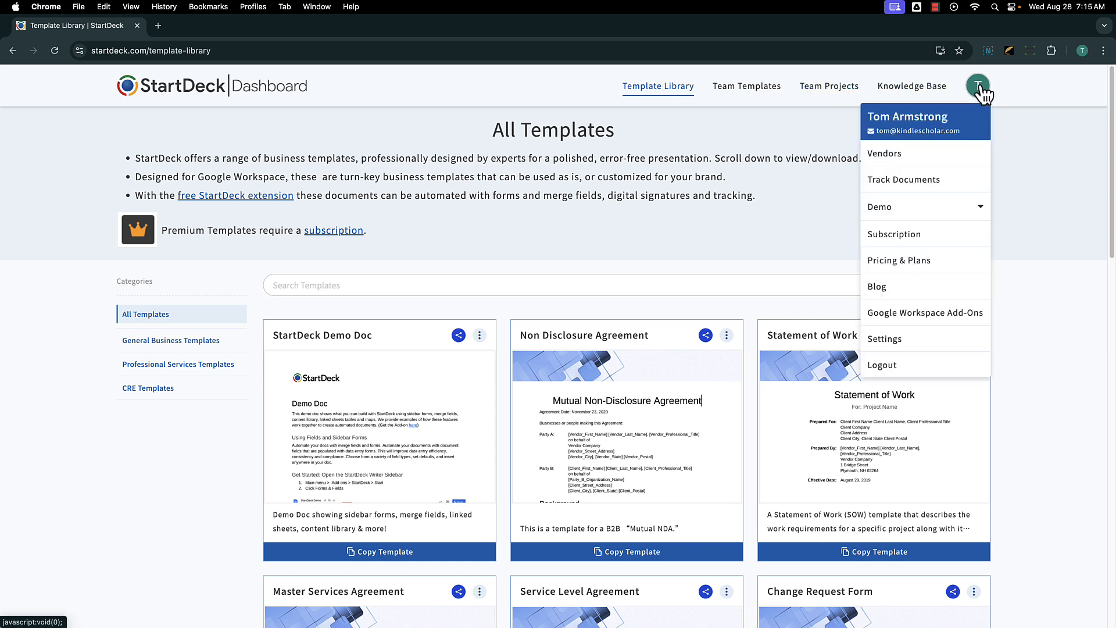
click(971, 211)
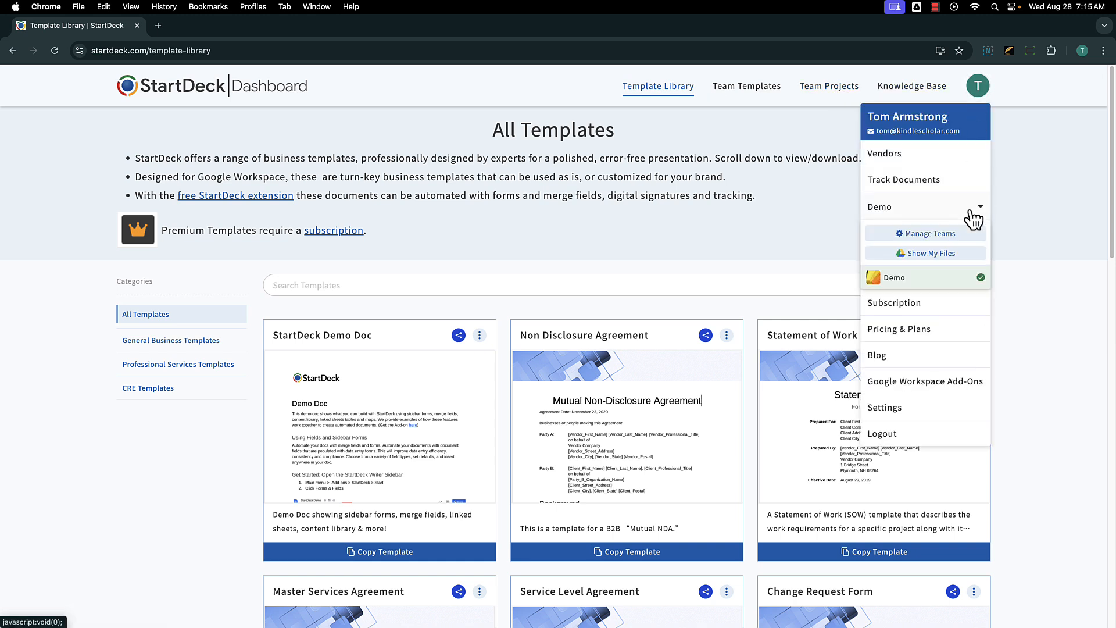